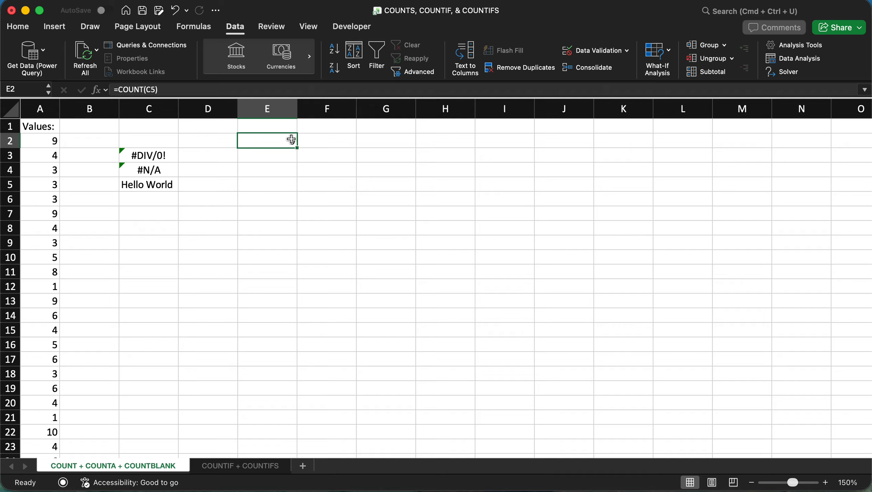
# Step: Change the COUNT formula in E2 to count the range C2:C5, checking the error cells it covers
pyautogui.click(136, 158)
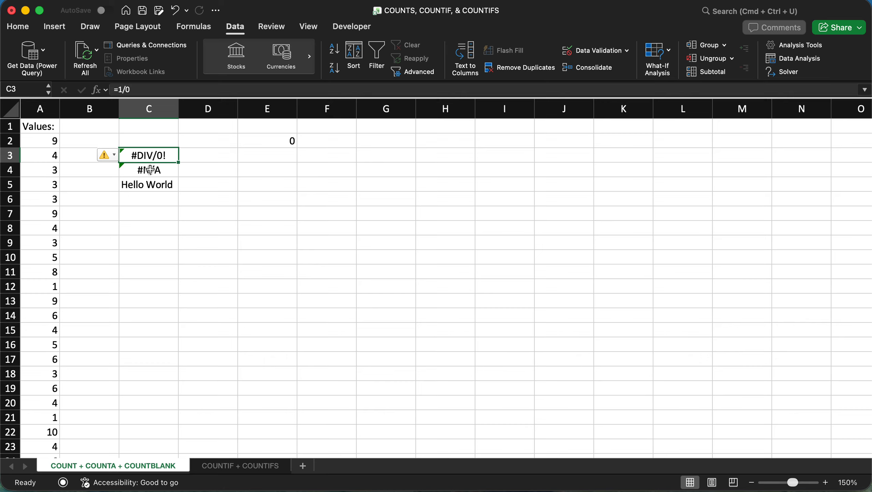
pyautogui.click(152, 139)
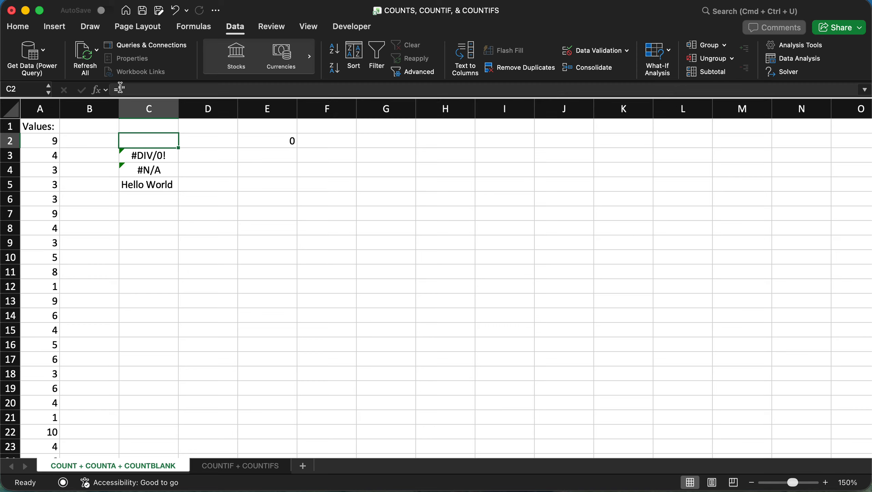
pyautogui.click(277, 139)
pyautogui.click(154, 89)
pyautogui.press('BackSpace')
pyautogui.press('BackSpace')
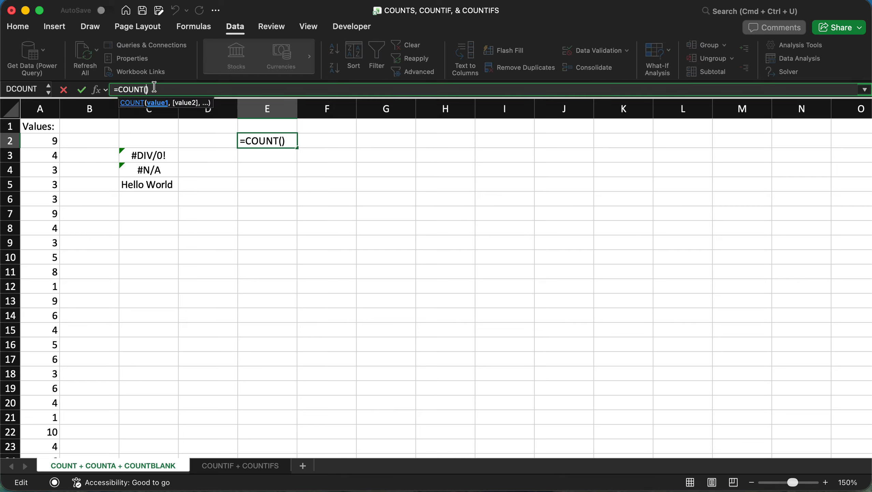
pyautogui.moveTo(146, 138); pyautogui.dragTo(155, 185)
pyautogui.press('Return')
pyautogui.click(278, 141)
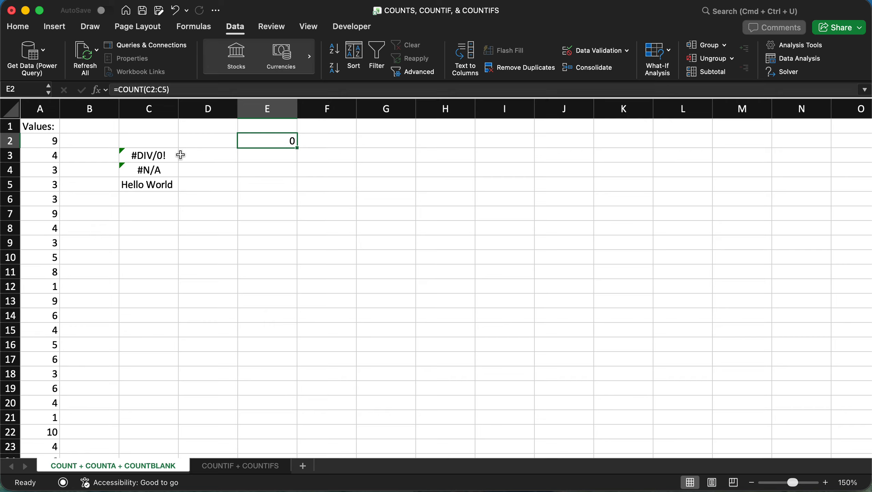
pyautogui.click(167, 157)
pyautogui.click(171, 168)
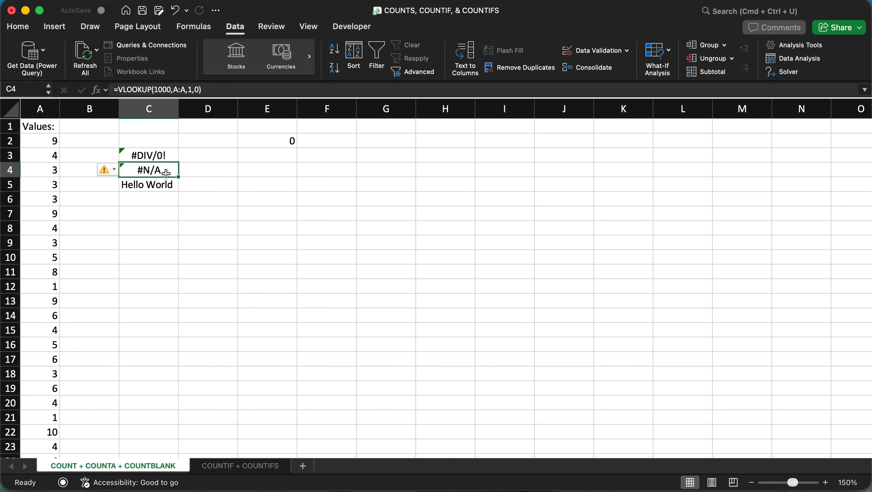
# Step: Change the COUNT formula in E2 to count all of column A with =COUNT(A:A)
pyautogui.click(290, 139)
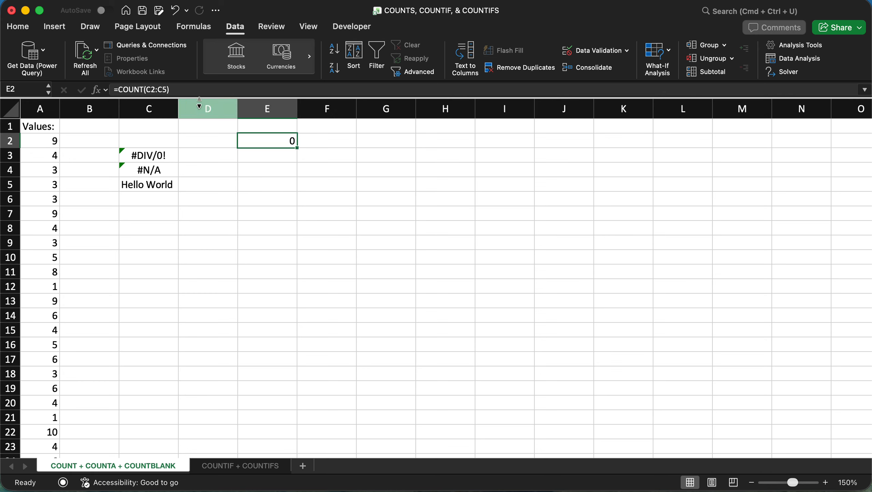
pyautogui.click(186, 90)
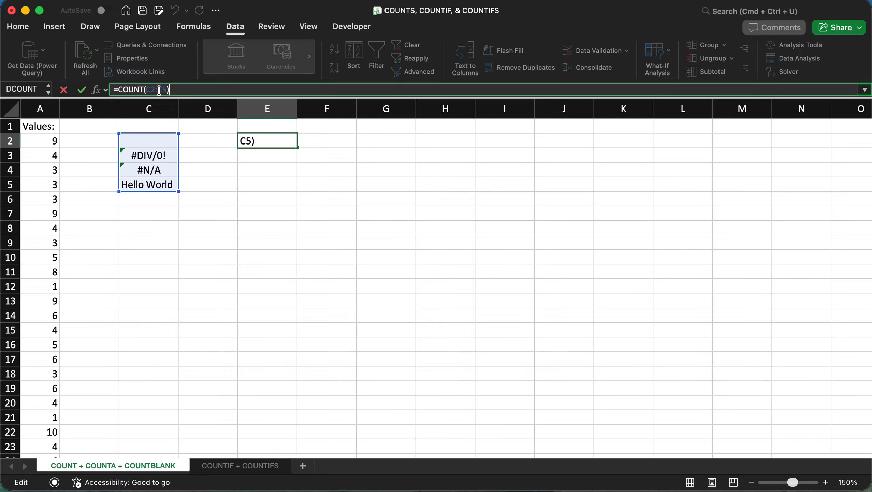
pyautogui.moveTo(147, 88); pyautogui.dragTo(174, 88)
pyautogui.press('BackSpace')
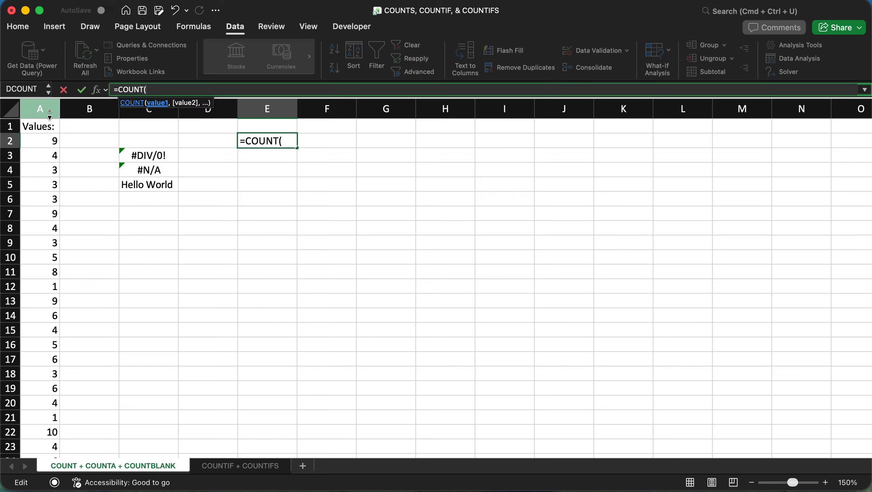
pyautogui.click(49, 116)
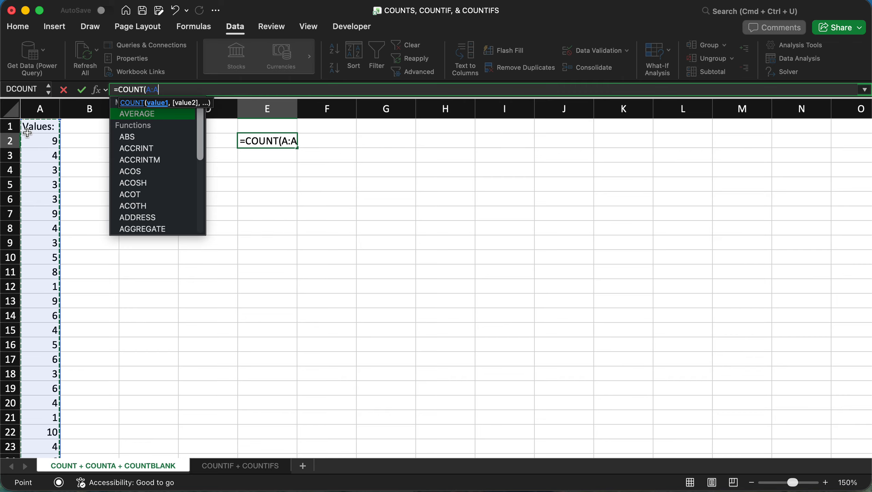
pyautogui.write(')')
pyautogui.press('Return')
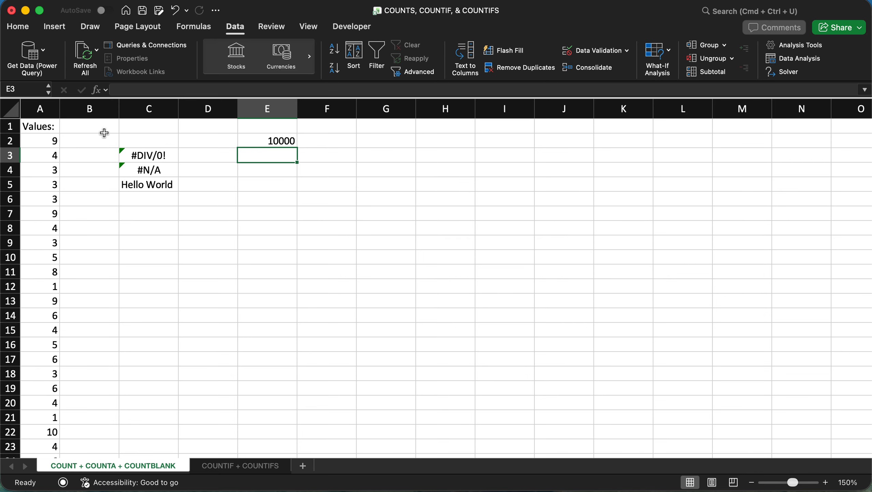
# Step: Format the count in E2 with a thousands separator and no decimal places
pyautogui.click(281, 140)
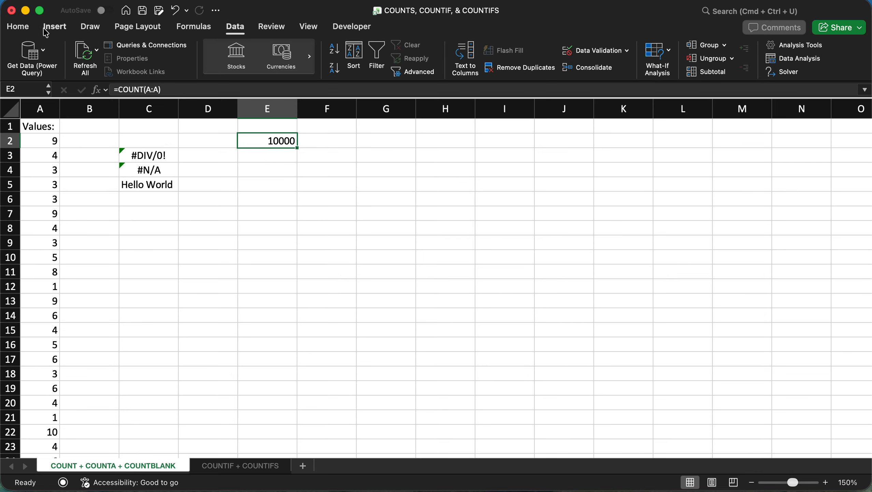
pyautogui.click(18, 27)
pyautogui.click(461, 68)
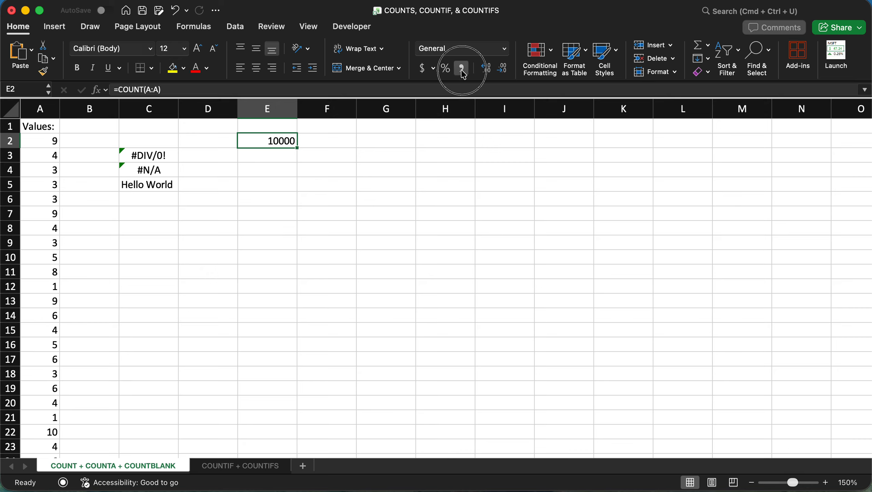
pyautogui.click(504, 69)
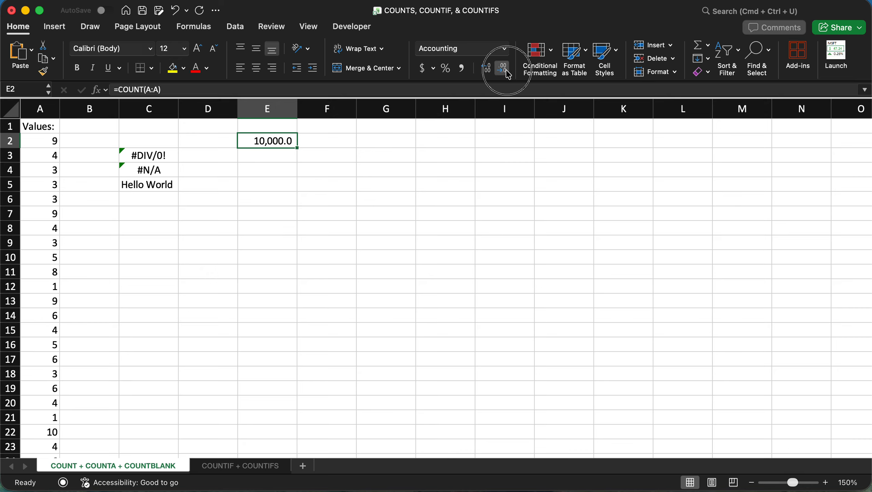
pyautogui.click(504, 69)
pyautogui.click(362, 169)
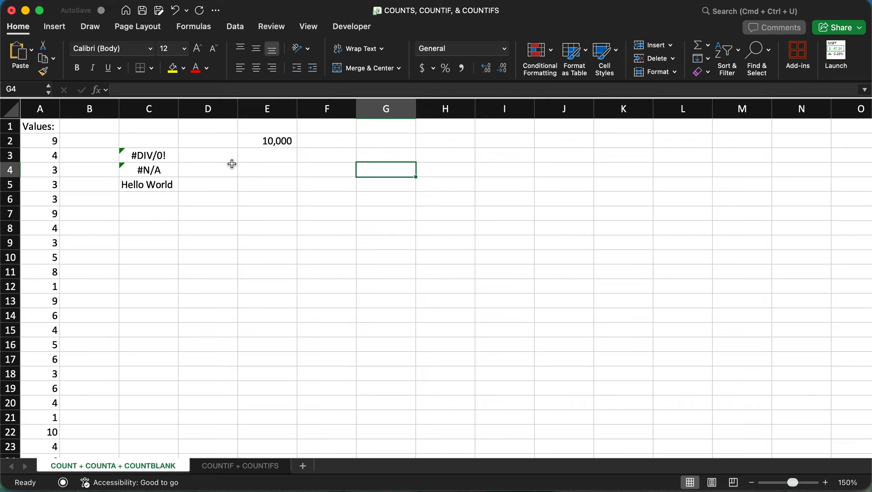
# Step: Enter =COUNTA(A:A) in E5 to count all non-empty cells in column A
pyautogui.click(274, 183)
pyautogui.write('=counta')
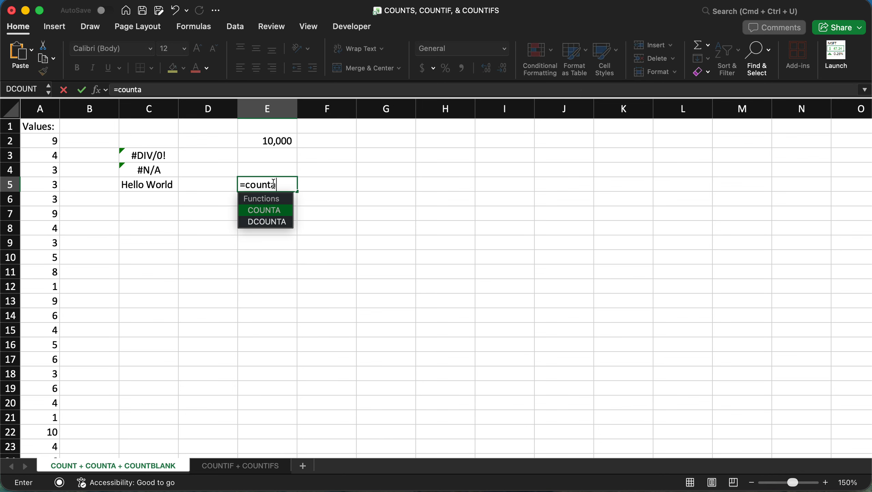
pyautogui.press('Tab')
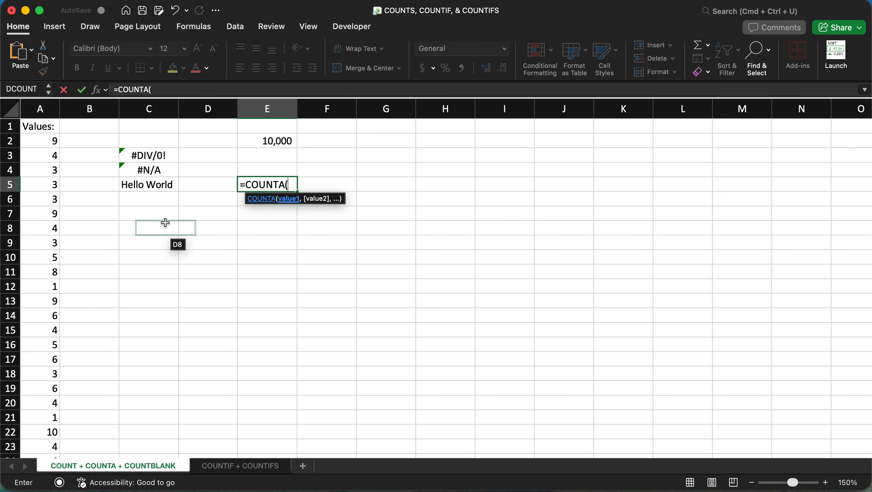
pyautogui.click(50, 114)
pyautogui.click(171, 89)
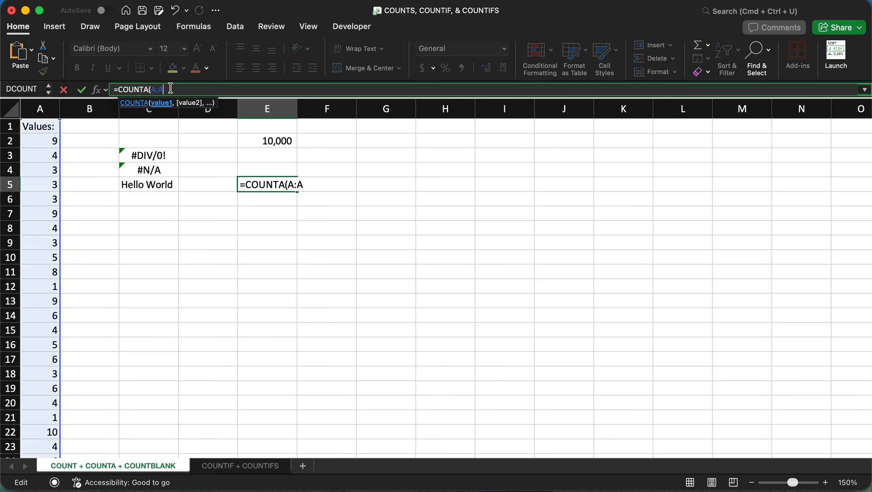
pyautogui.write(')')
pyautogui.press('Return')
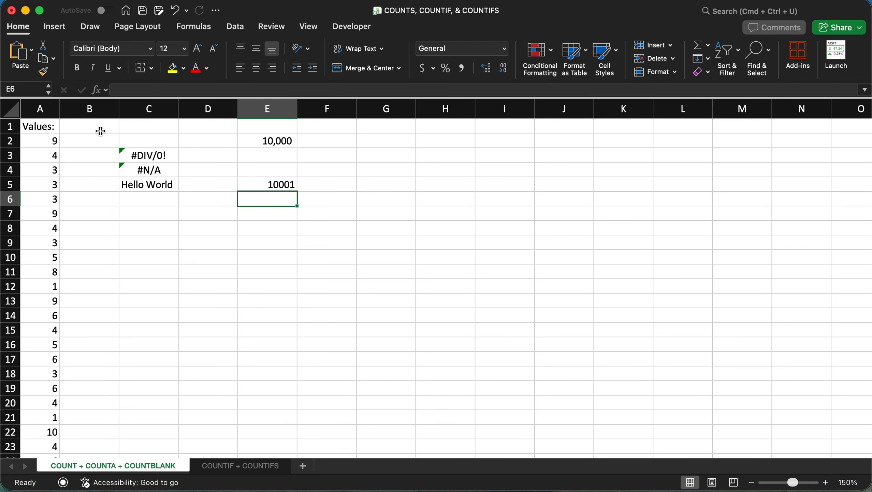
# Step: Check the values and header in column A, and format E5 with a thousands separator and no decimals
pyautogui.click(272, 182)
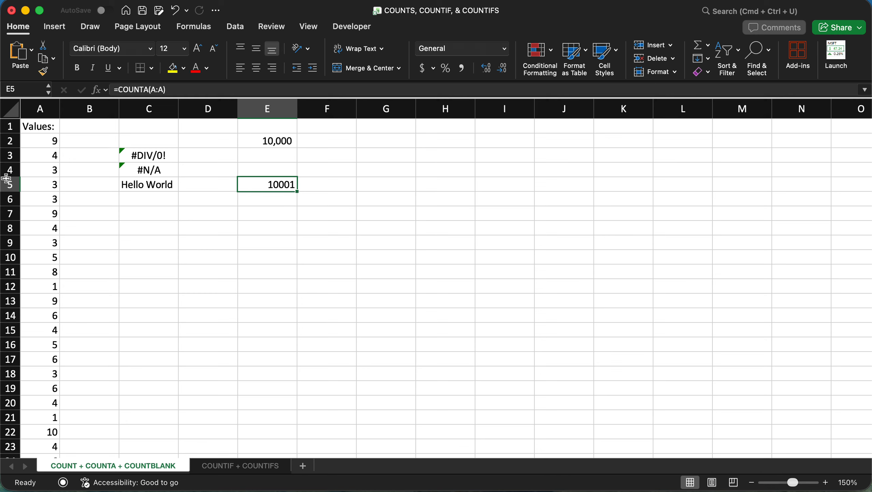
pyautogui.moveTo(41, 141); pyautogui.dragTo(41, 197)
pyautogui.click(41, 127)
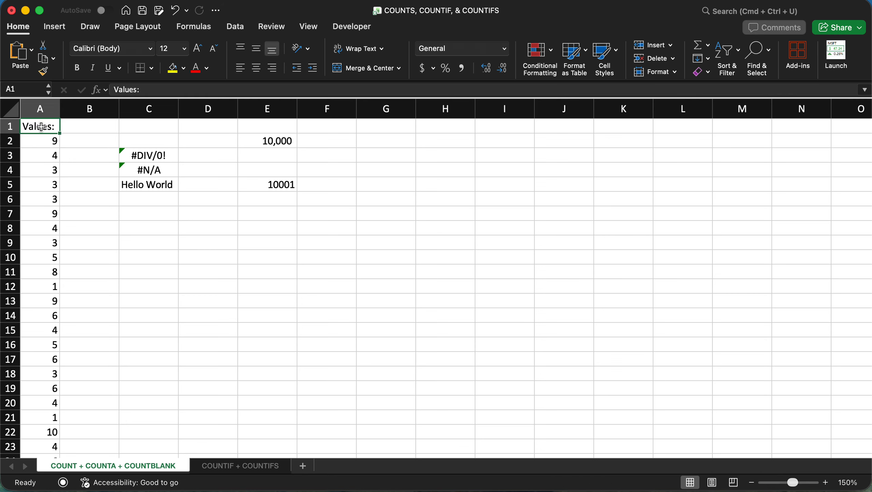
pyautogui.click(262, 190)
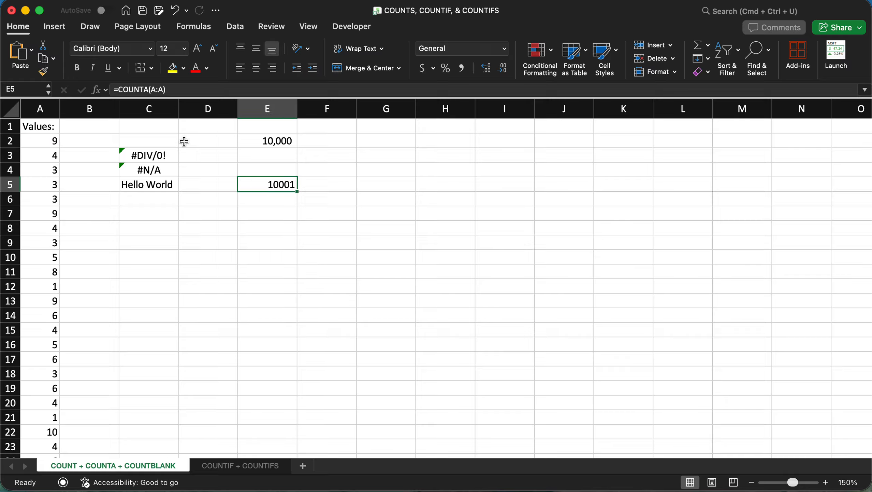
pyautogui.click(462, 68)
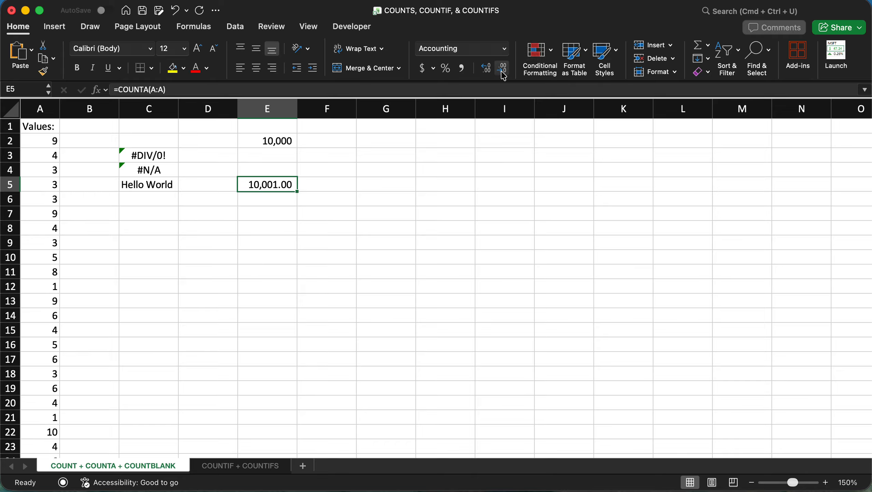
pyautogui.click(503, 69)
pyautogui.click(504, 74)
# Step: Enter =COUNTA(C2:C5) in E8 to count the non-empty cells in that range
pyautogui.click(267, 226)
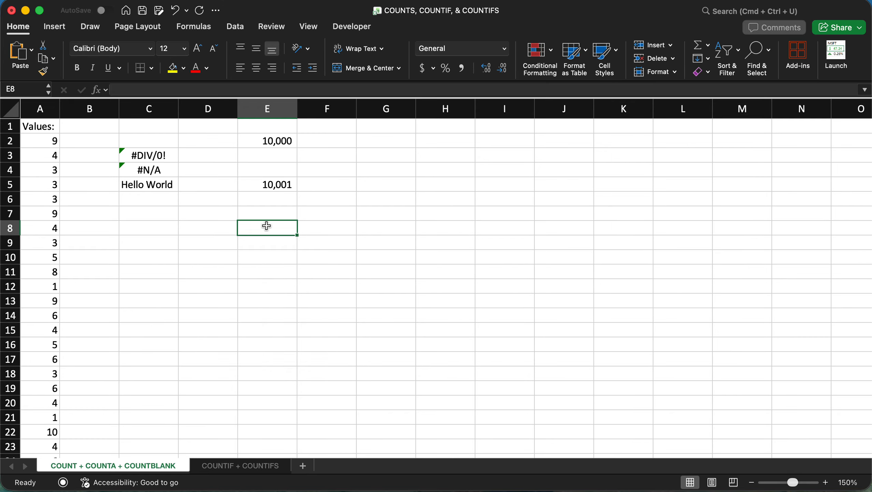
pyautogui.write('=counta')
pyautogui.press('Tab')
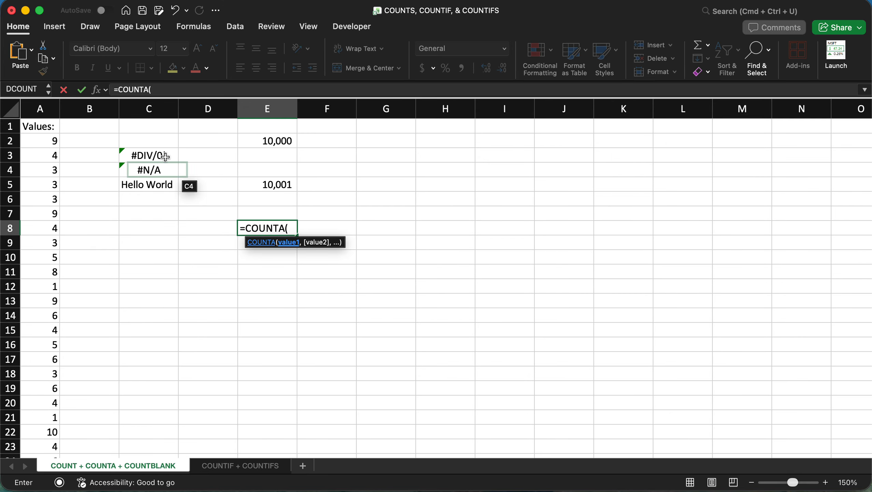
pyautogui.moveTo(149, 140); pyautogui.dragTo(149, 189)
pyautogui.write(')')
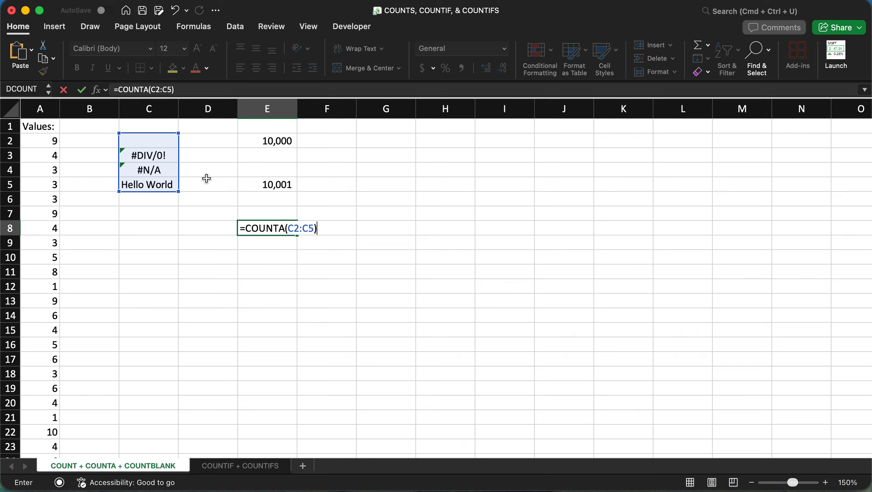
pyautogui.press('Return')
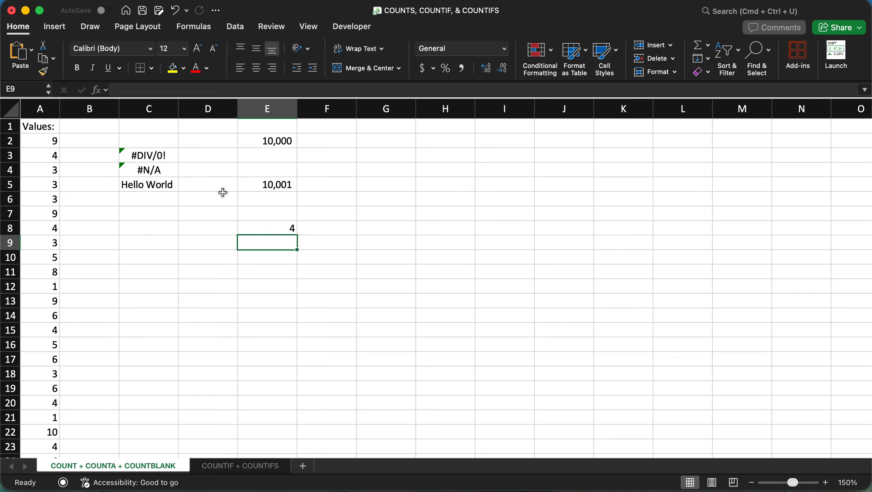
# Step: Extend the COUNTA range in E8 by one row so that it covers C2:C6
pyautogui.click(289, 229)
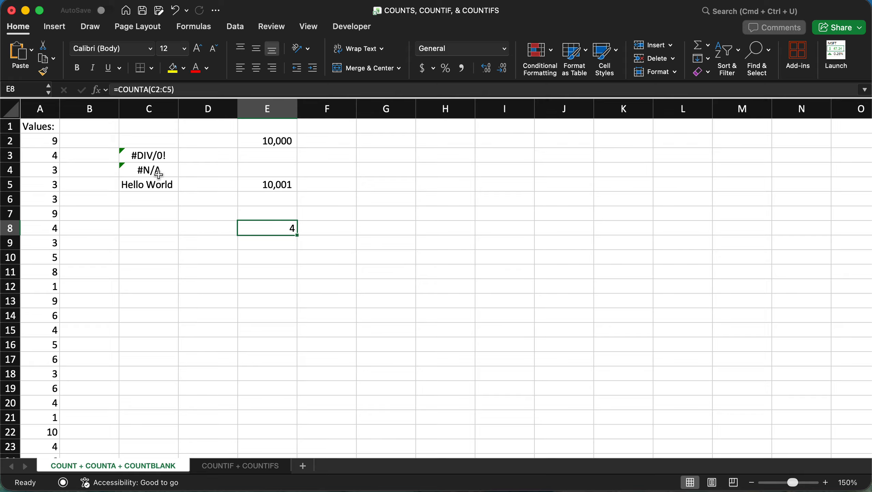
pyautogui.click(154, 184)
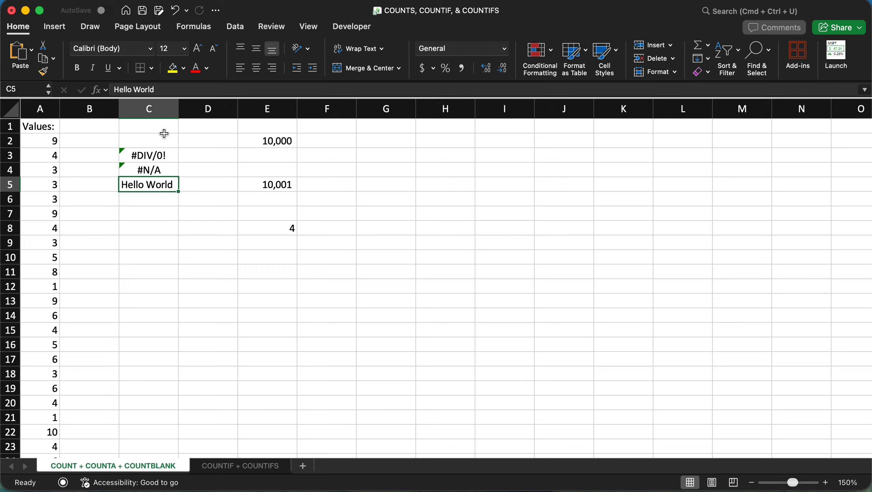
pyautogui.click(263, 226)
pyautogui.click(212, 91)
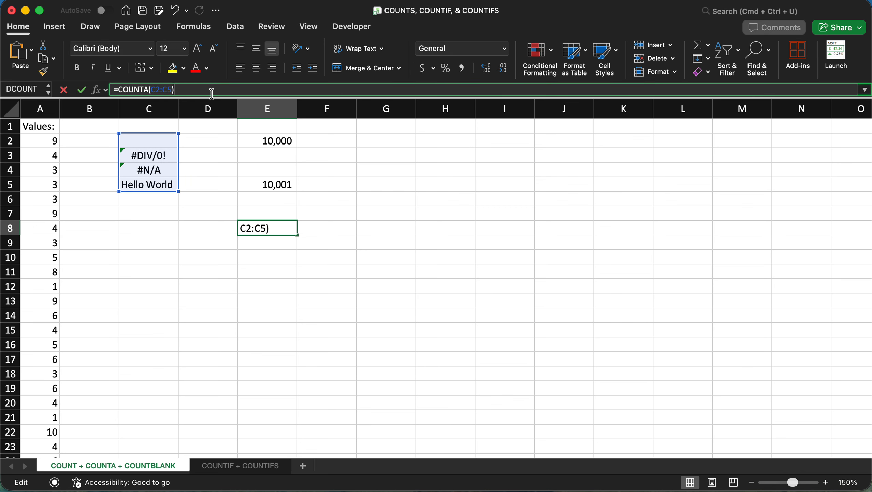
pyautogui.press('BackSpace')
pyautogui.press('BackSpace')
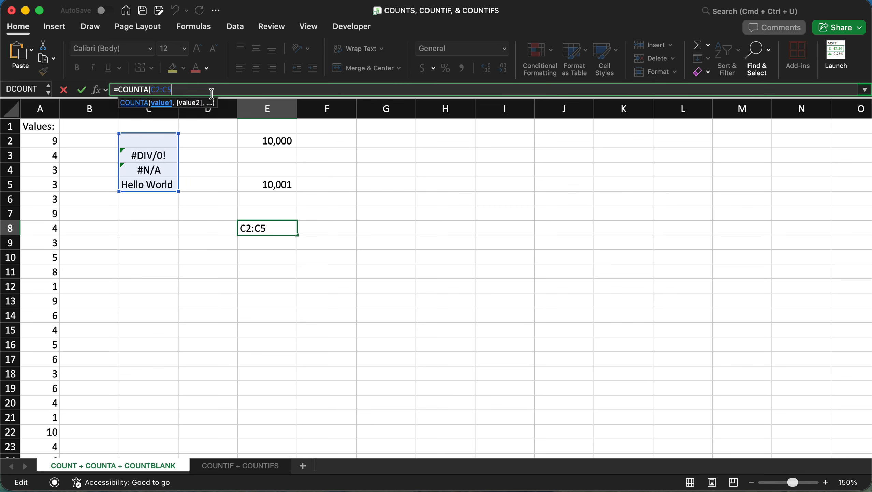
pyautogui.write('6')
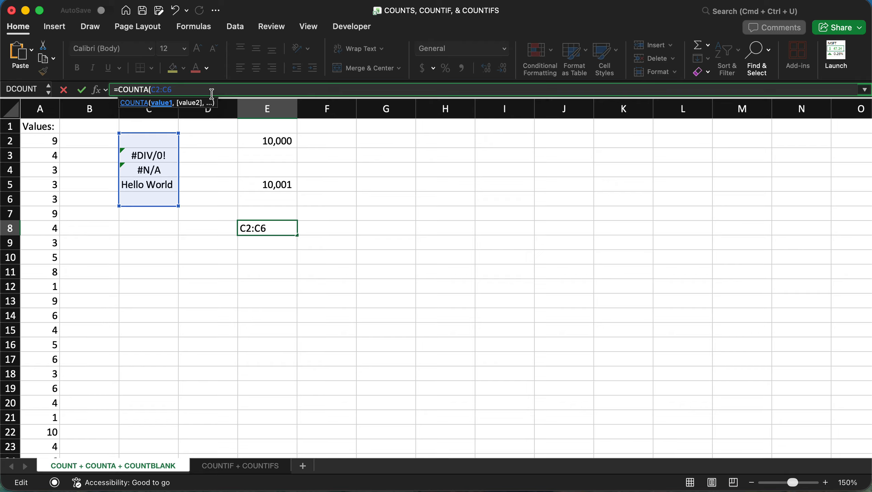
pyautogui.press('Return')
# Step: Examine the empty cell C6, the COUNTA formula in E5, and the contents of columns A to C
pyautogui.click(158, 195)
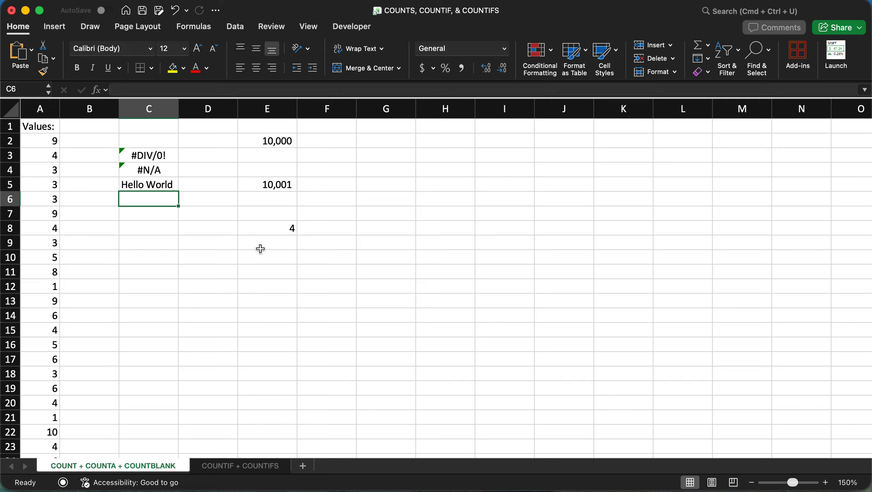
pyautogui.click(266, 185)
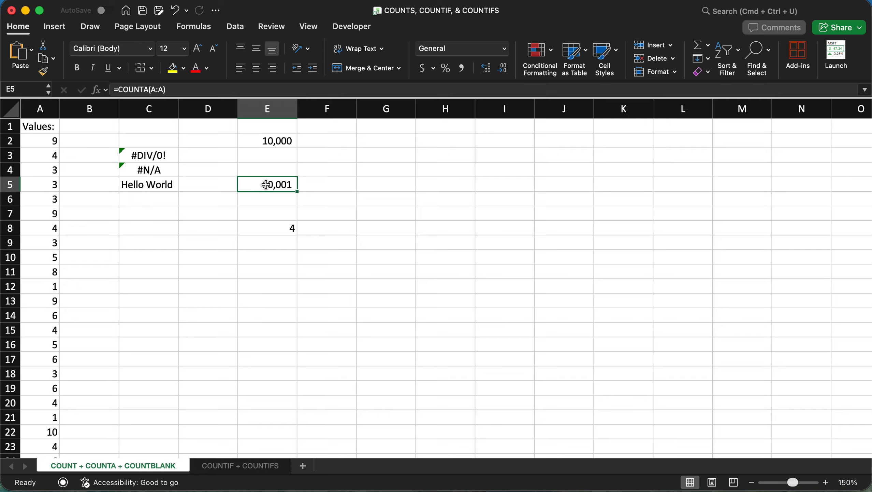
pyautogui.click(30, 230)
pyautogui.click(265, 185)
pyautogui.click(48, 111)
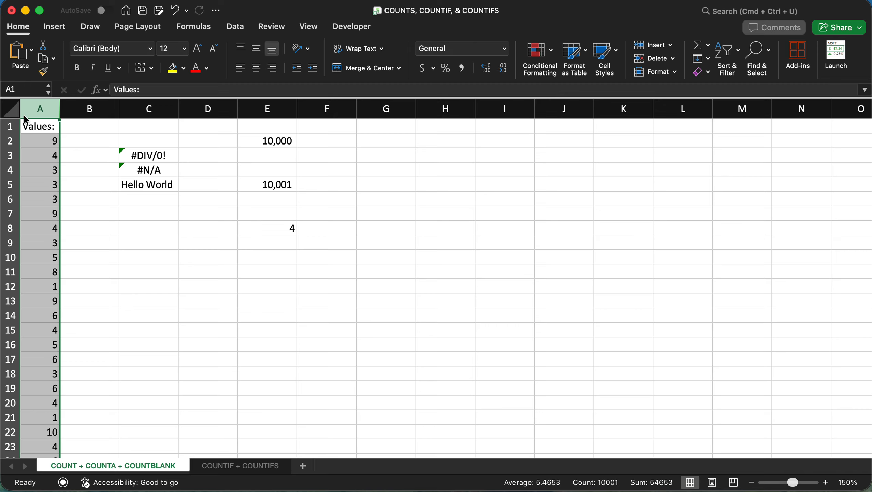
pyautogui.click(108, 111)
pyautogui.click(132, 108)
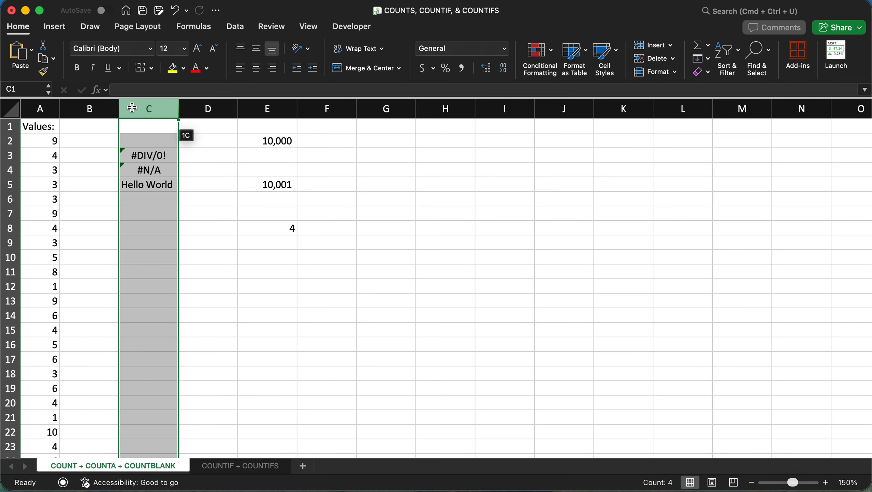
# Step: Enter =COUNTBLANK(G3:I5) in E11 to count the blank cells in that range
pyautogui.click(217, 110)
pyautogui.click(274, 182)
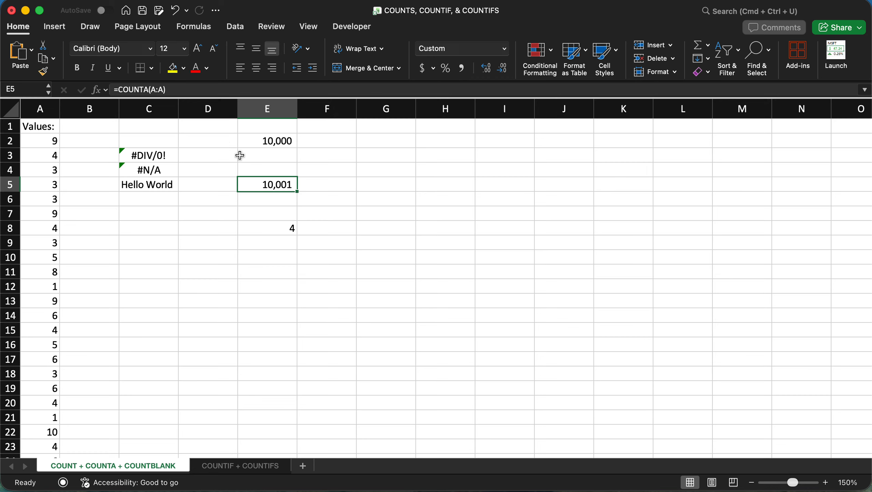
pyautogui.click(269, 263)
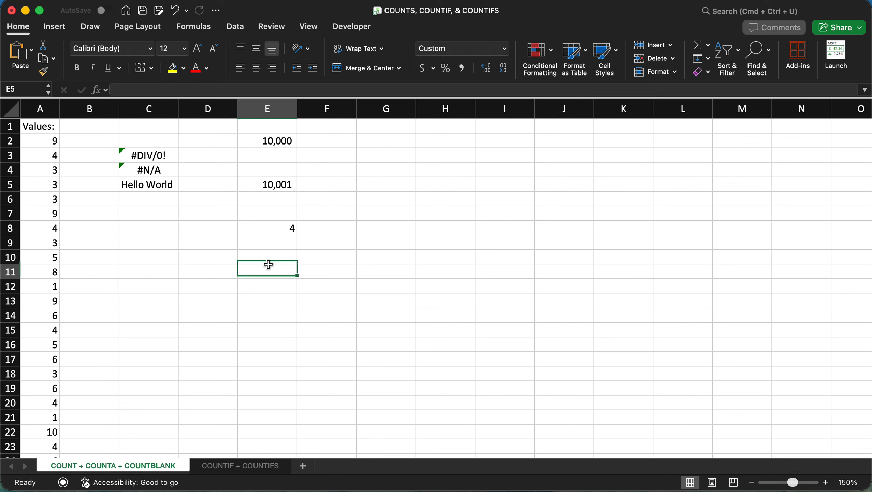
pyautogui.write('=countbl')
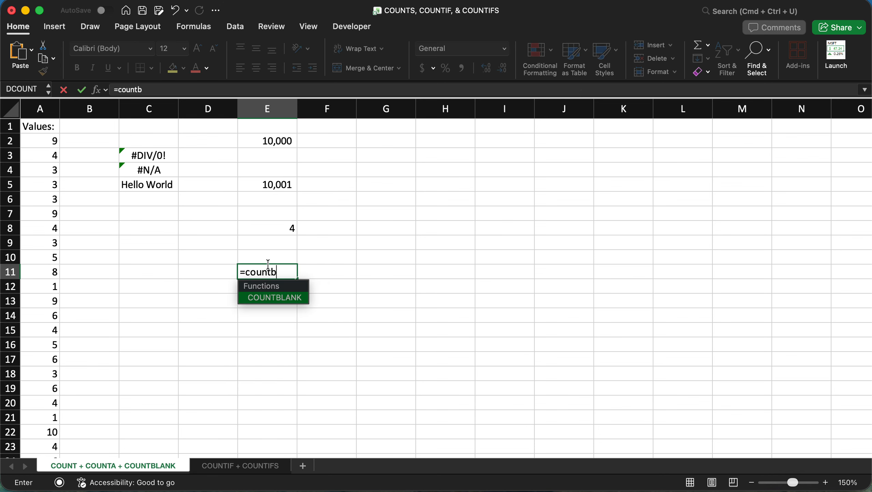
pyautogui.press('Tab')
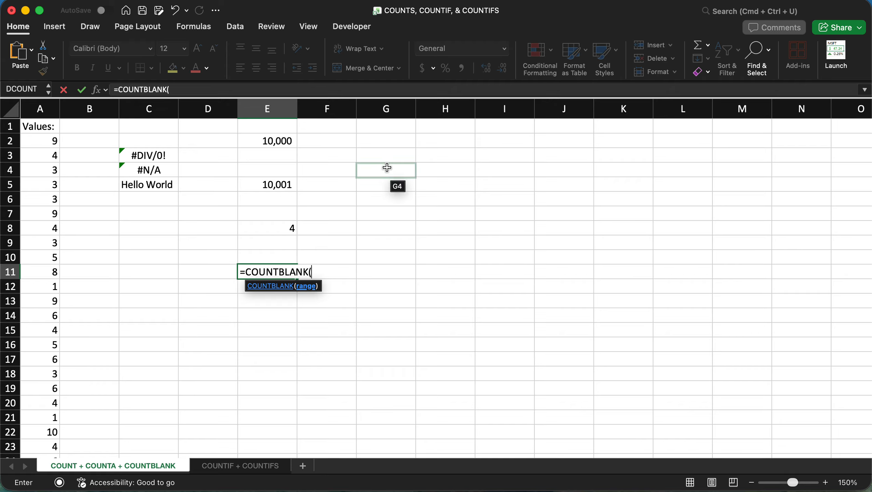
pyautogui.moveTo(391, 153); pyautogui.dragTo(492, 188)
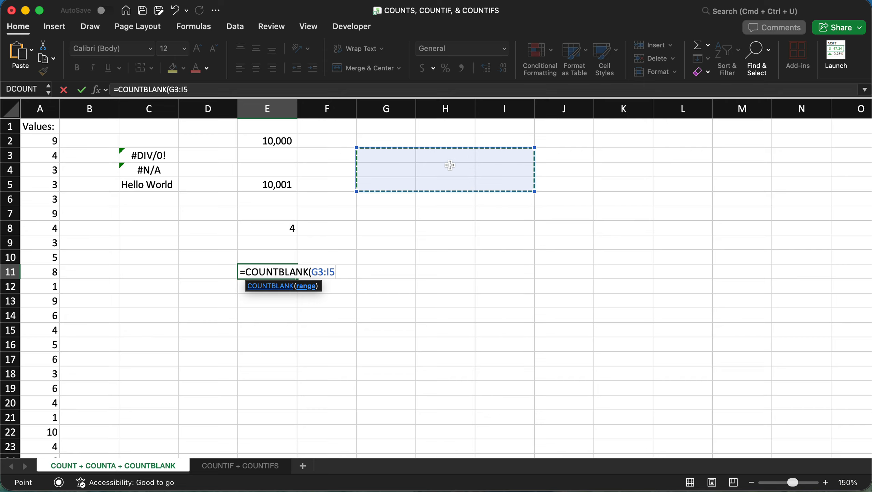
pyautogui.press('Return')
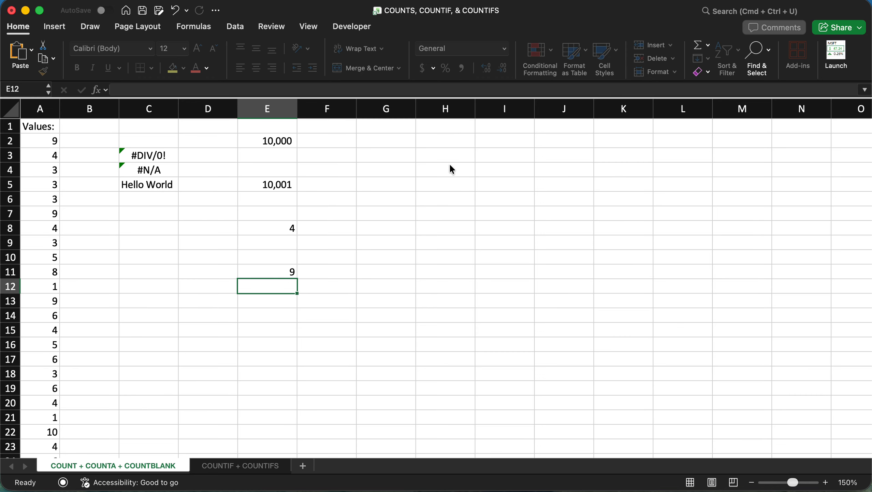
pyautogui.press('Up')
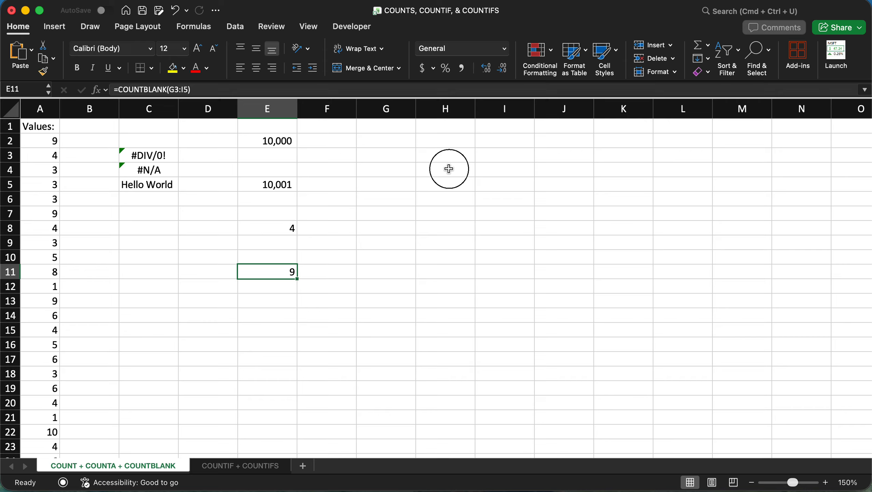
# Step: Enter the values 1, 2 and 3 down cells G3 to G5 of the counted range
pyautogui.click(449, 168)
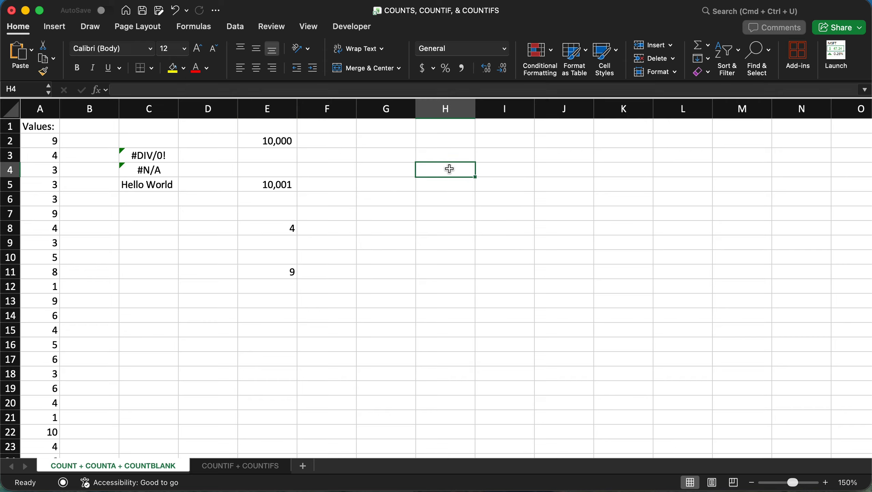
pyautogui.press('Left')
pyautogui.press('Up')
pyautogui.write('1')
pyautogui.press('Return')
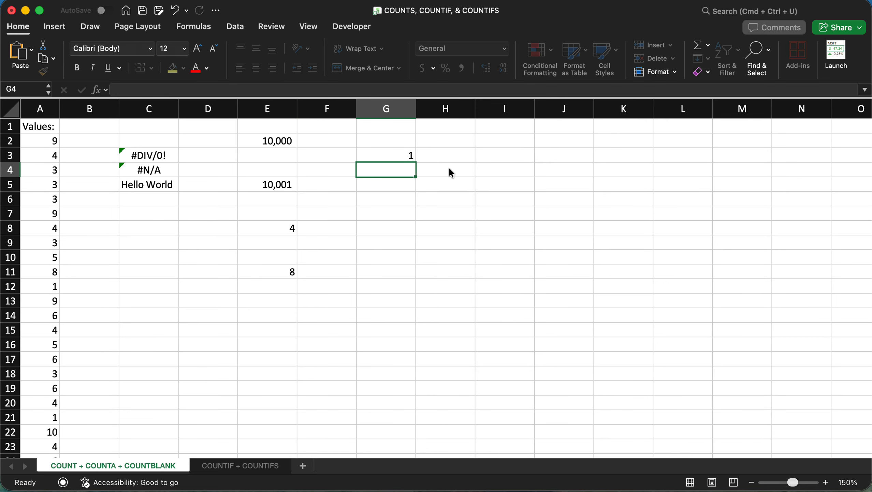
pyautogui.write('2')
pyautogui.press('Return')
pyautogui.write('3')
pyautogui.press('Return')
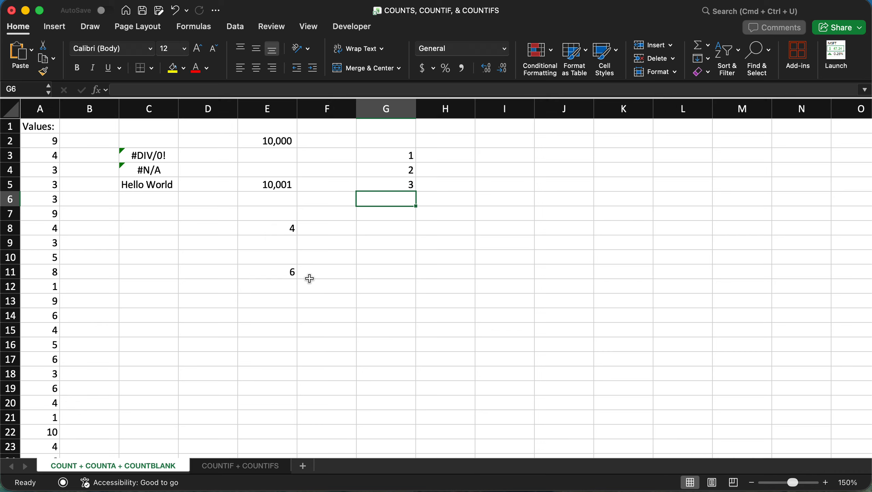
# Step: Enter 2 in H3 and 3 in I3 to fill the first row of the counted range
pyautogui.press('Right')
pyautogui.press('Up')
pyautogui.press('Up')
pyautogui.press('Up')
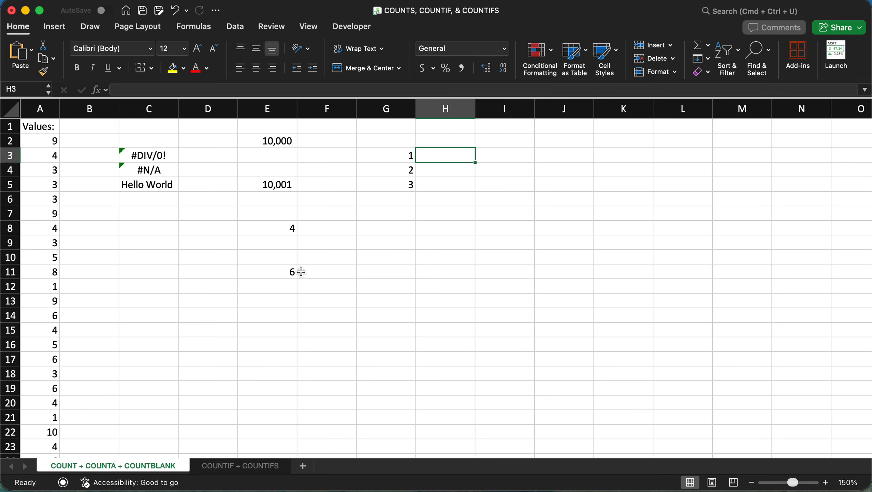
pyautogui.write('2')
pyautogui.press('Tab')
pyautogui.write('3')
pyautogui.press('Return')
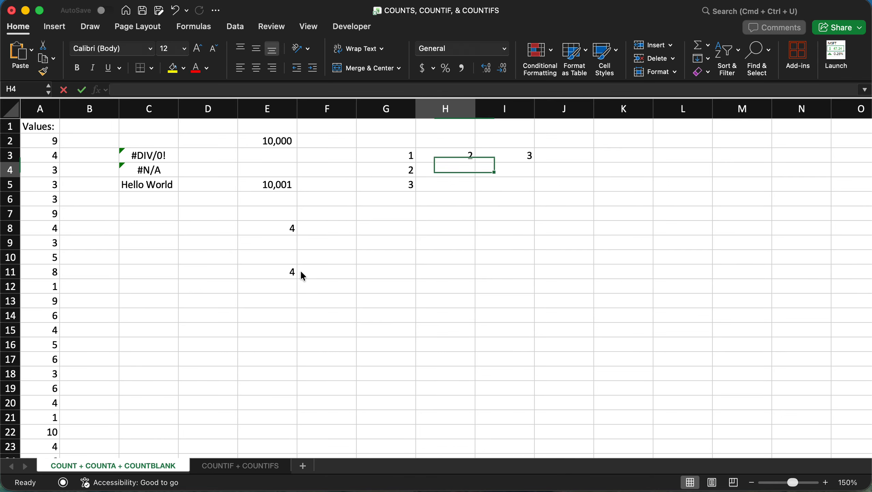
# Step: Enter 4, 5 and 6 across cells G4 to I4
pyautogui.press('Up')
pyautogui.press('Down')
pyautogui.press('Left')
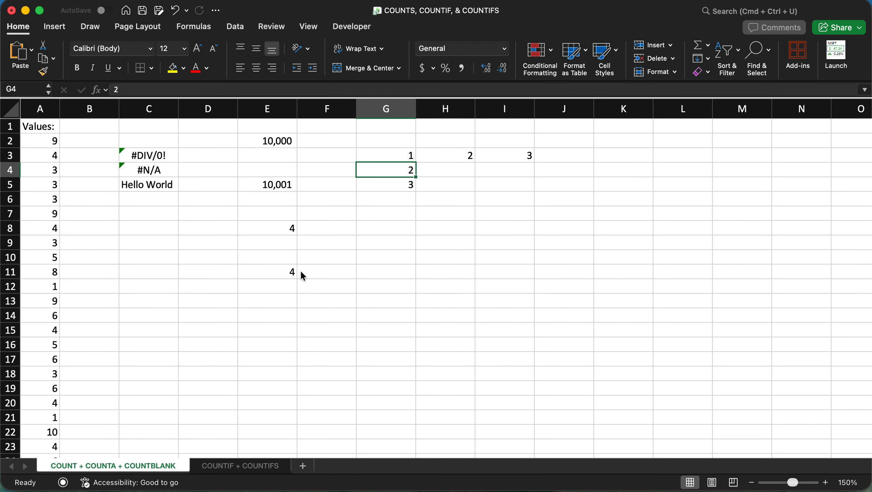
pyautogui.write('4')
pyautogui.press('Tab')
pyautogui.write('5')
pyautogui.press('Tab')
pyautogui.write('6')
pyautogui.press('Return')
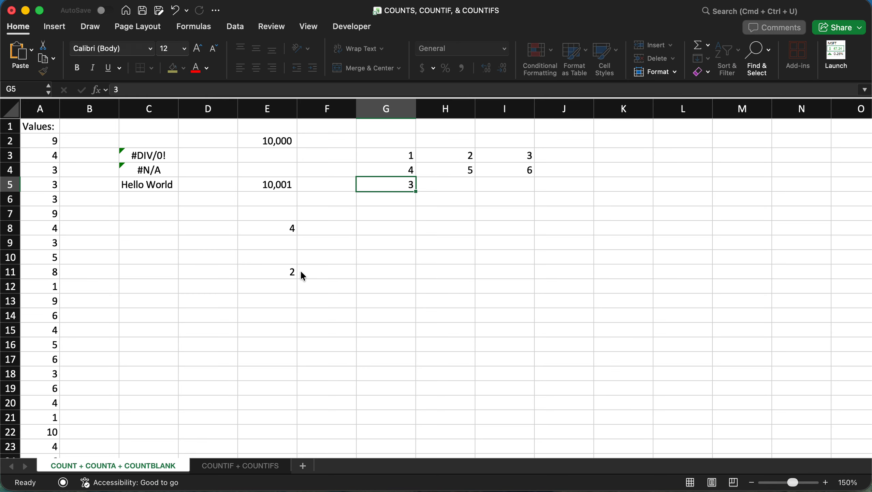
# Step: Enter 7, 8 and 9 across cells G5 to I5
pyautogui.write('7')
pyautogui.press('Tab')
pyautogui.write('8')
pyautogui.press('Tab')
pyautogui.write('9')
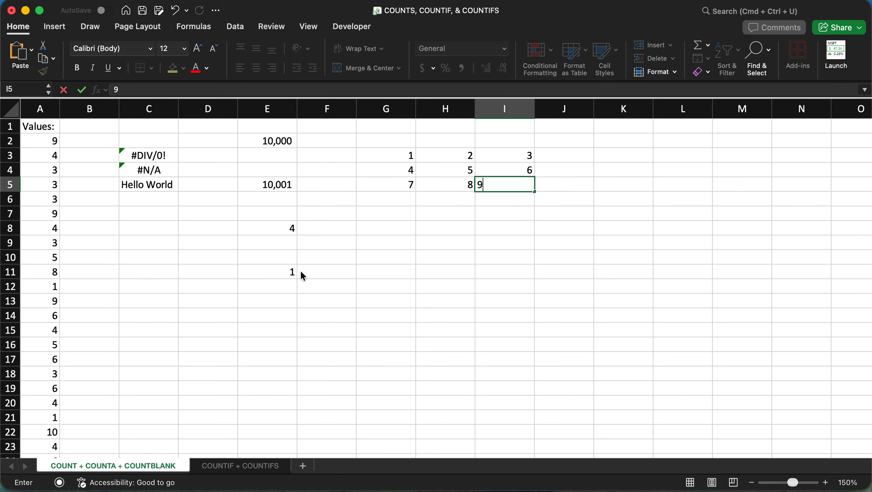
pyautogui.press('Return')
pyautogui.press('Right')
pyautogui.press('Up')
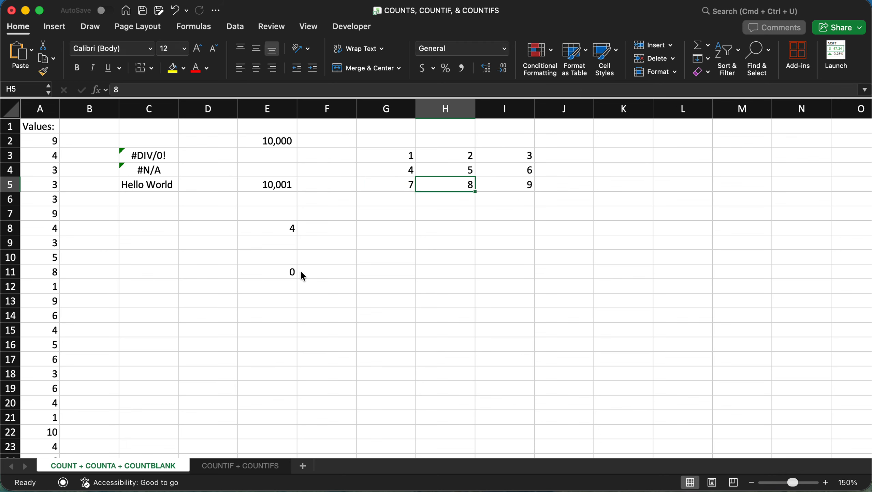
# Step: Check the COUNTBLANK formula in E11 against the filled range, and clear all values from G3:I5
pyautogui.moveTo(412, 153); pyautogui.dragTo(513, 188)
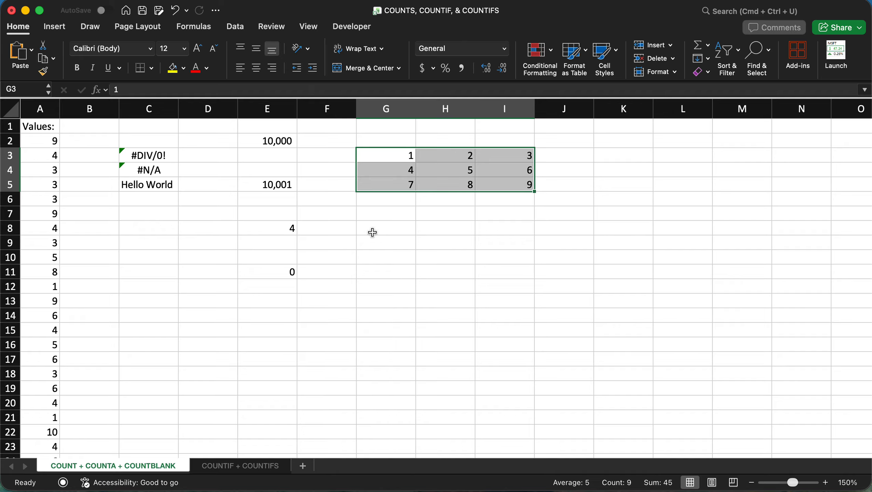
pyautogui.click(277, 272)
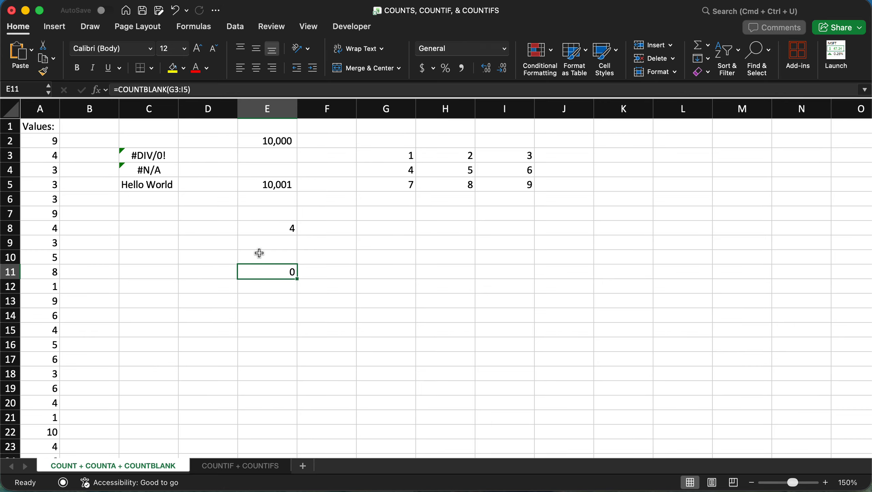
pyautogui.moveTo(533, 185); pyautogui.dragTo(365, 151)
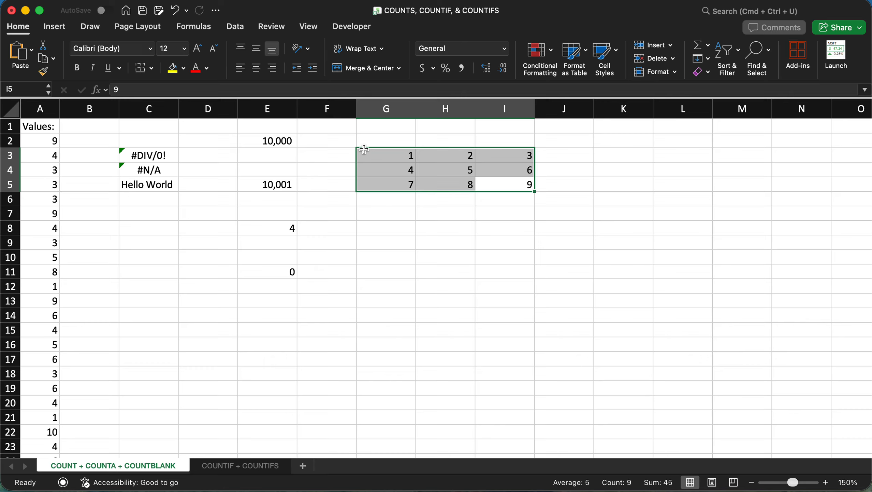
pyautogui.press('Delete')
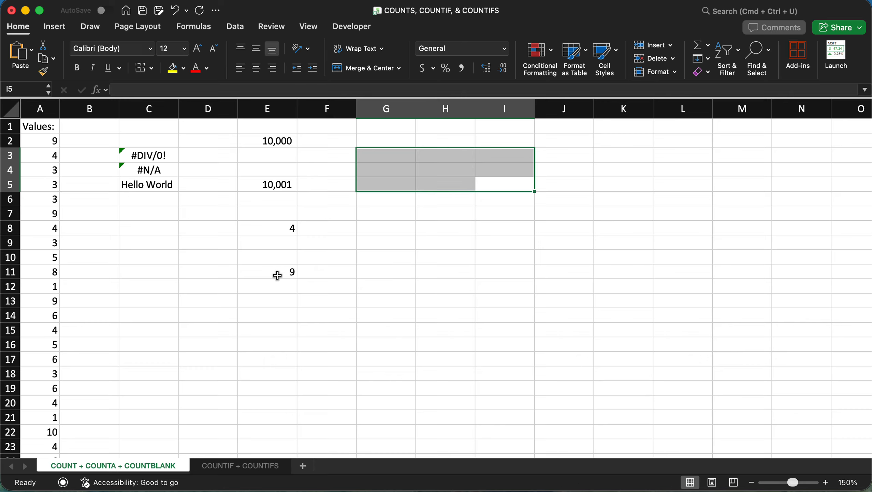
# Step: Enter the empty-string formula ="" in G3 and check how COUNTBLANK in E11 treats it
pyautogui.click(382, 156)
pyautogui.write('=""')
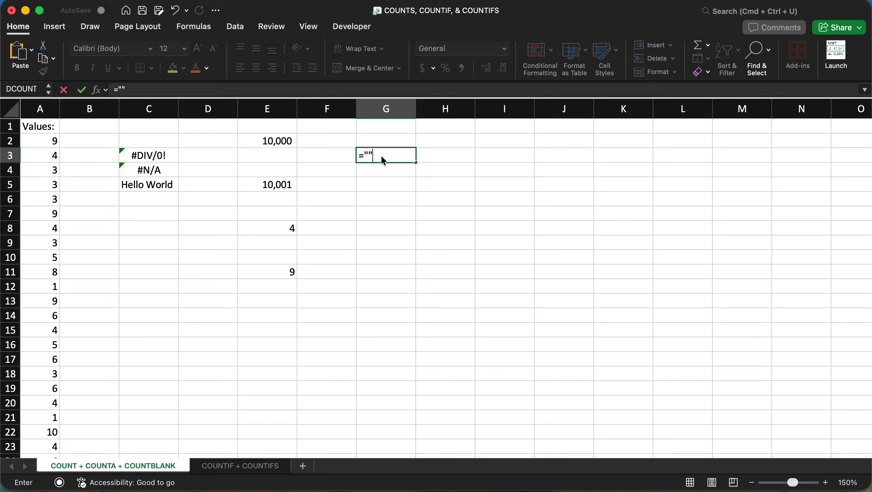
pyautogui.press('Return')
pyautogui.click(285, 270)
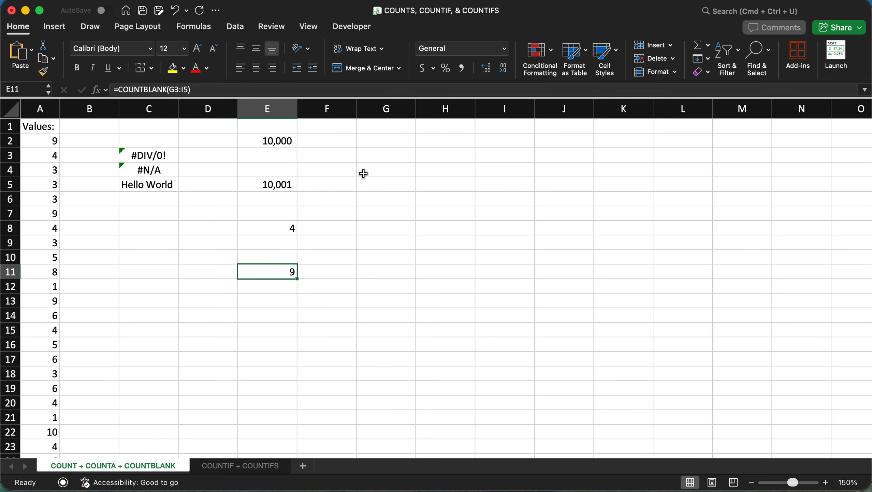
pyautogui.click(376, 159)
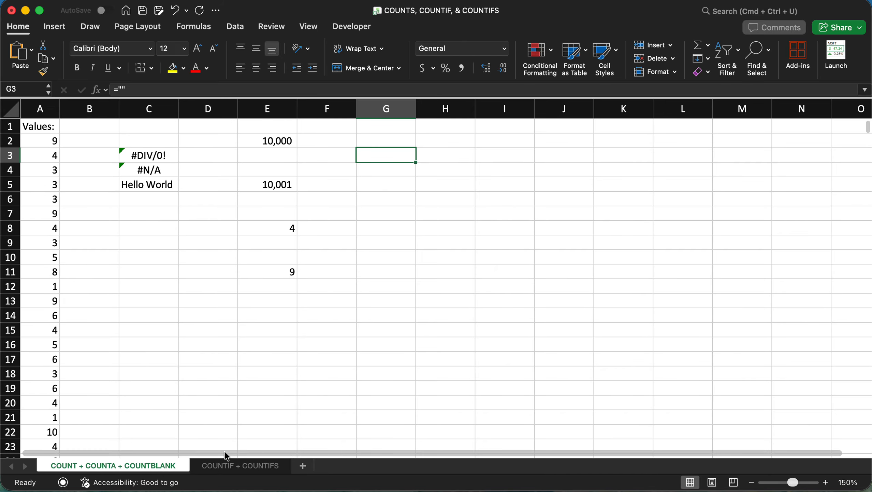
# Step: Switch to the COUNTIF + COUNTIFS sheet and examine its budget, headcount, average salary and remote status columns
pyautogui.click(223, 467)
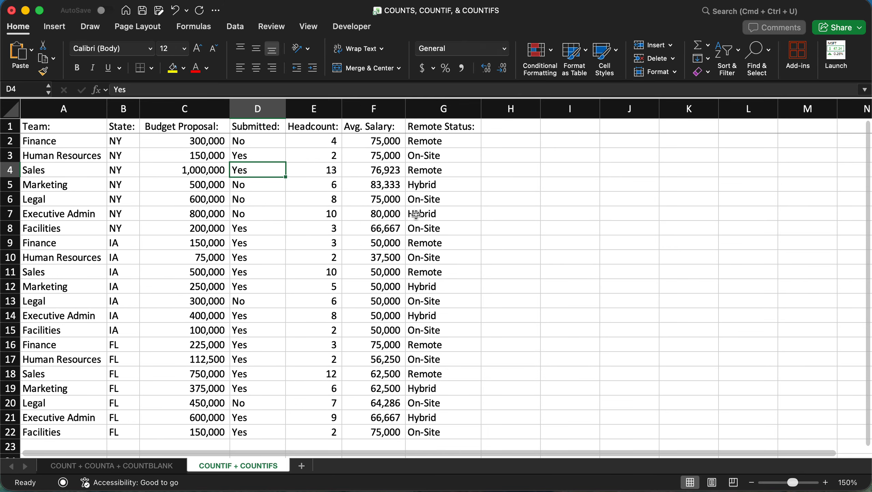
pyautogui.click(364, 141)
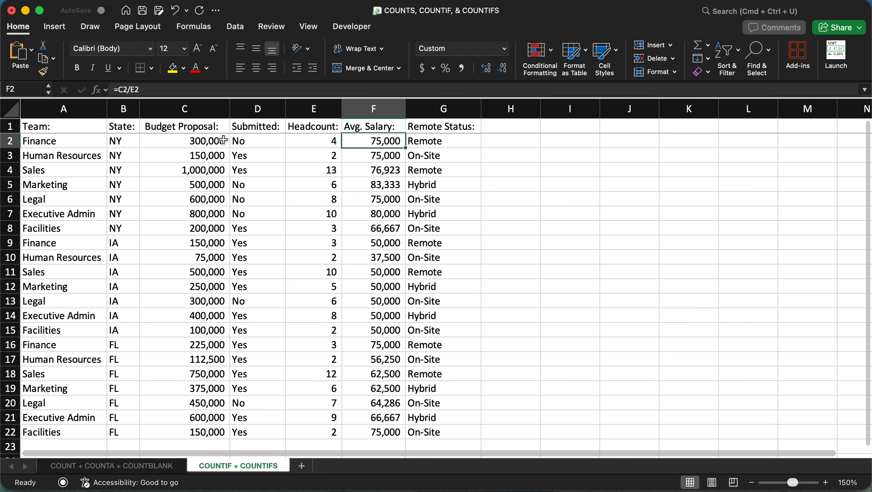
pyautogui.click(189, 146)
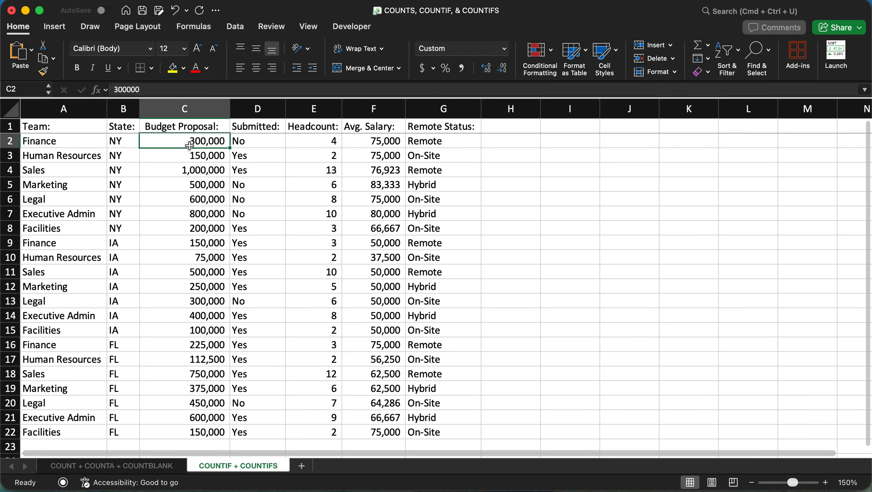
pyautogui.click(325, 143)
pyautogui.click(381, 145)
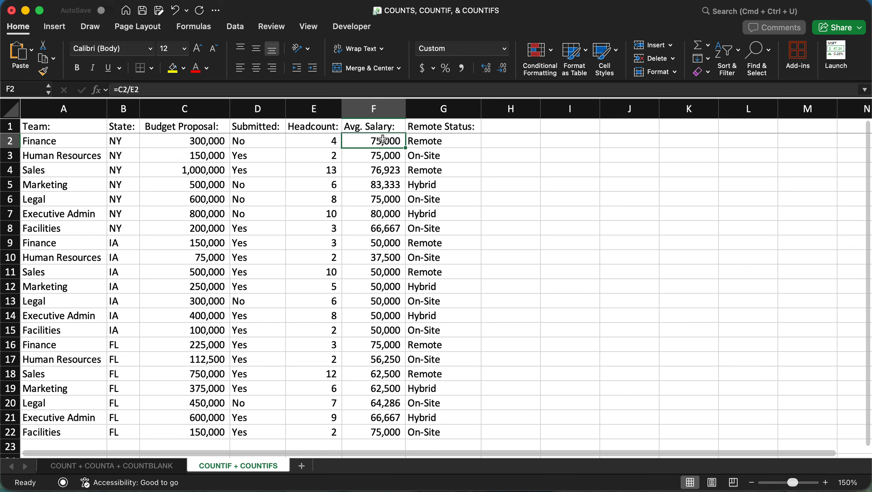
pyautogui.click(323, 139)
pyautogui.click(374, 141)
pyautogui.click(436, 138)
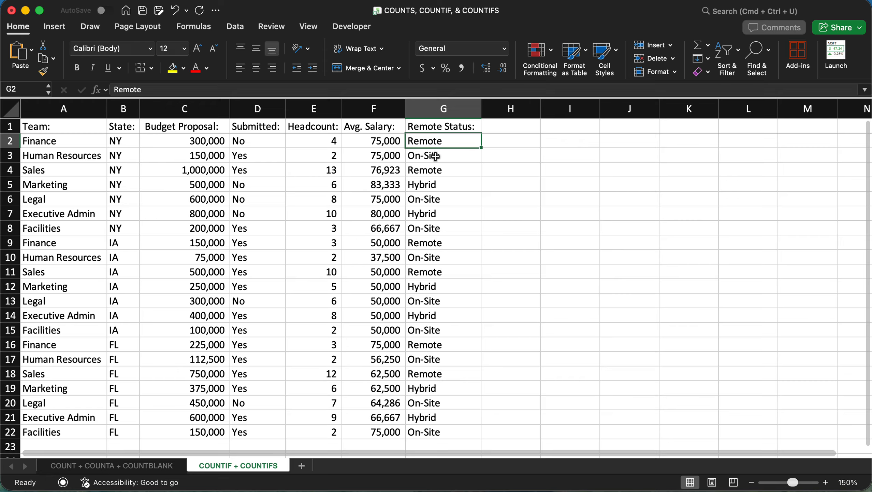
pyautogui.click(446, 156)
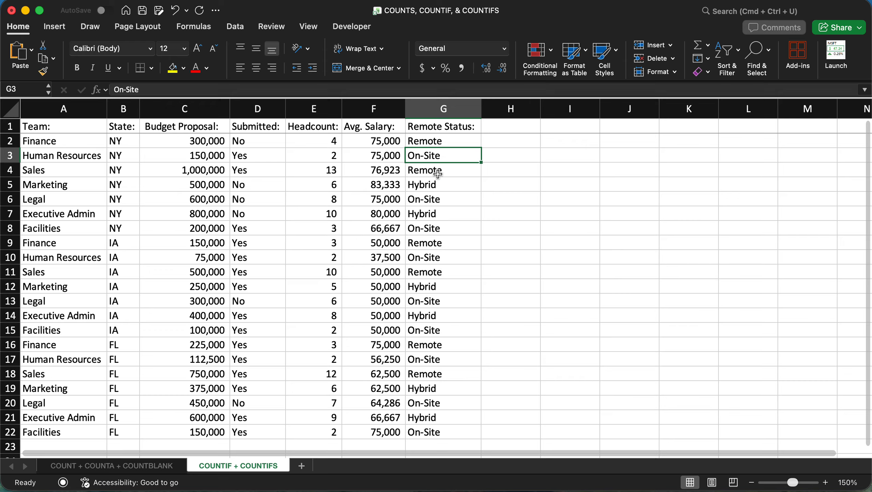
pyautogui.click(439, 185)
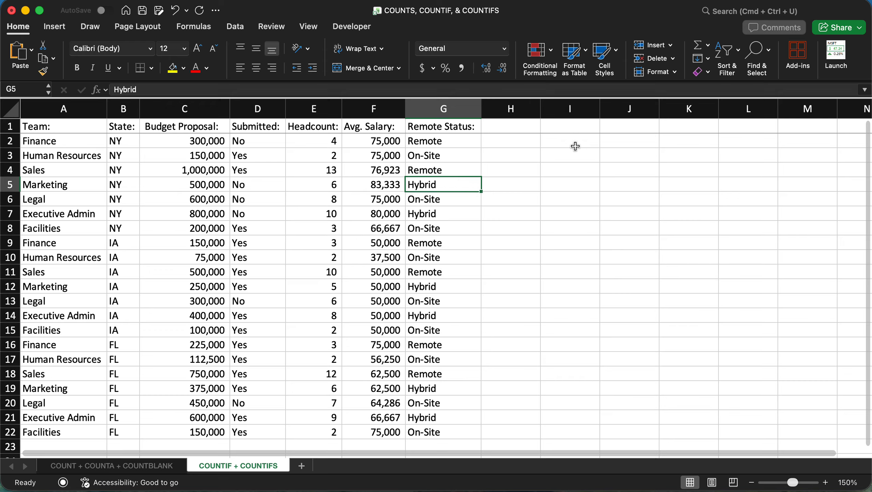
pyautogui.click(559, 155)
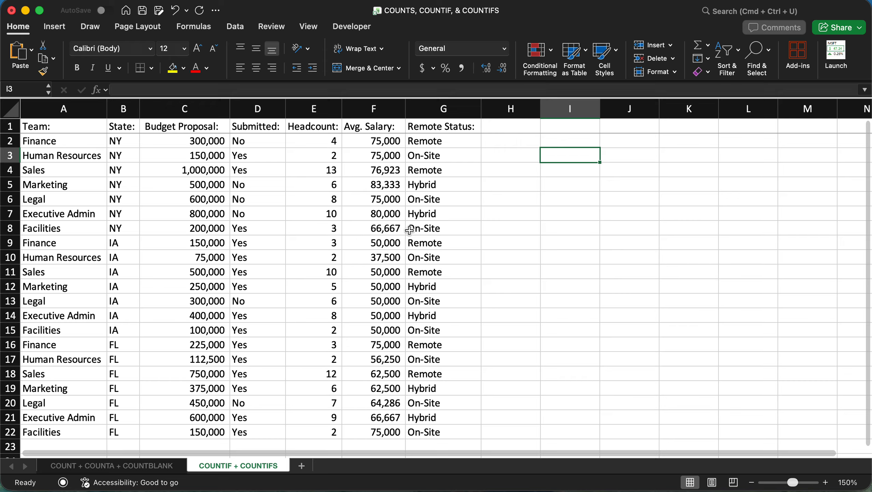
pyautogui.write('What ')
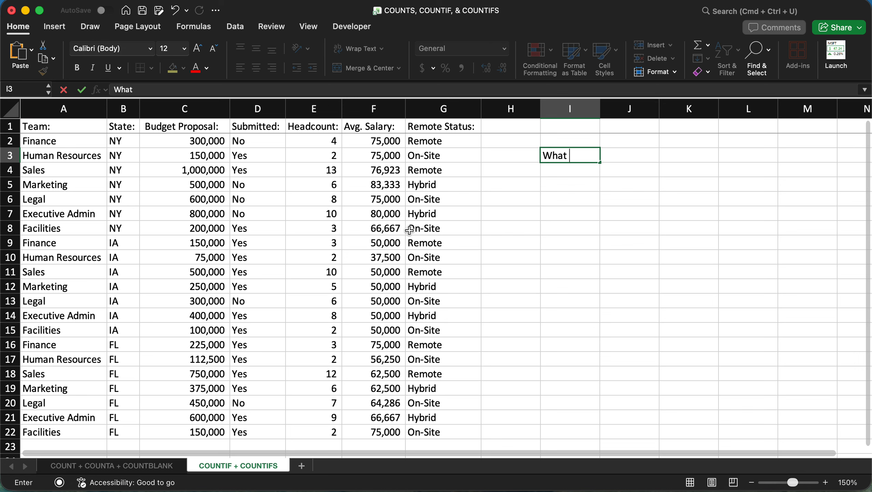
pyautogui.write('is to')
pyautogui.press('BackSpace')
pyautogui.press('BackSpace')
pyautogui.press('BackSpace')
pyautogui.press('BackSpace')
pyautogui.press('BackSpace')
pyautogui.press('BackSpace')
pyautogui.press('BackSpace')
pyautogui.press('BackSpace')
pyautogui.press('BackSpace')
pyautogui.press('BackSpace')
# Step: Enter the question "How many teams have budgets that are less than $200,000?" in I3
pyautogui.write('How many teams')
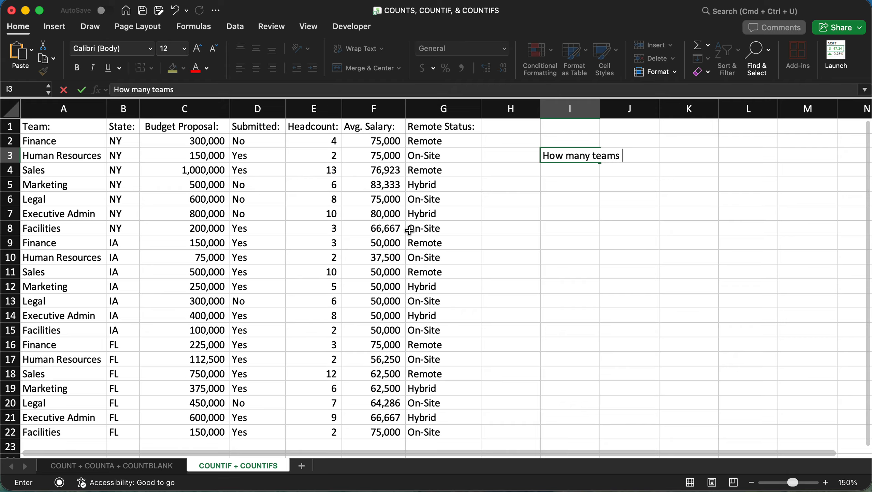
pyautogui.write(' have budg')
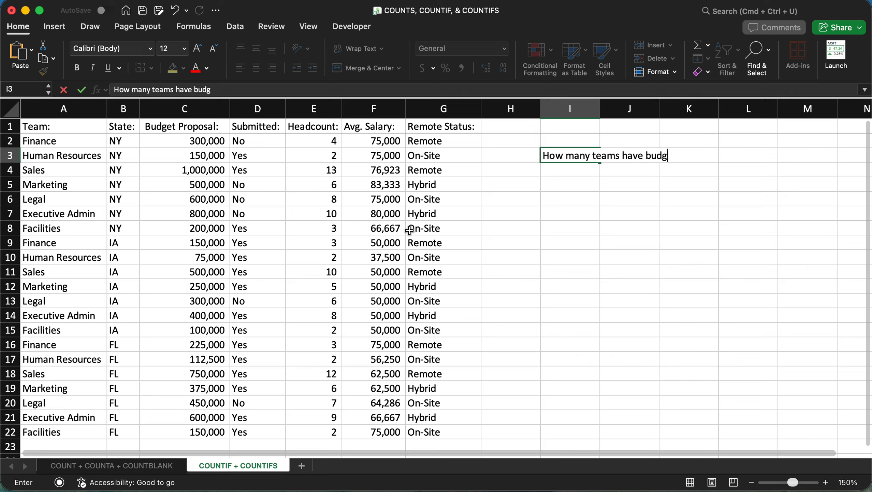
pyautogui.write('ets that are ')
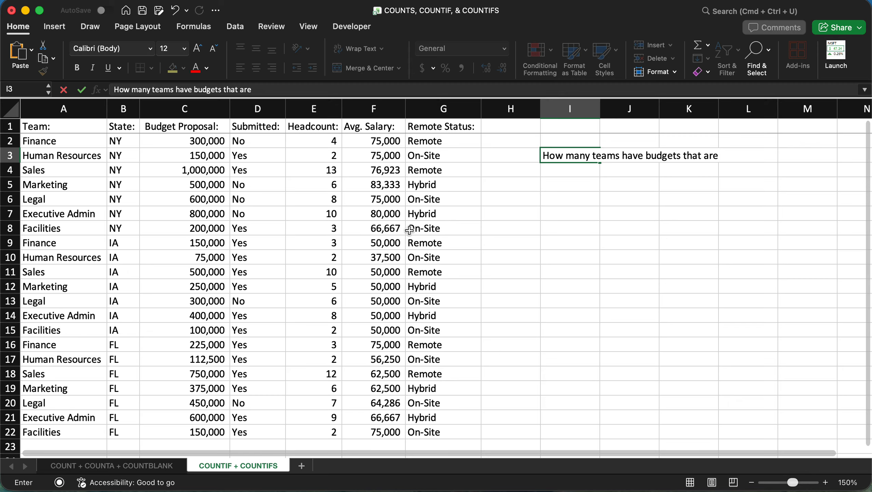
pyautogui.write('less than $200,000')
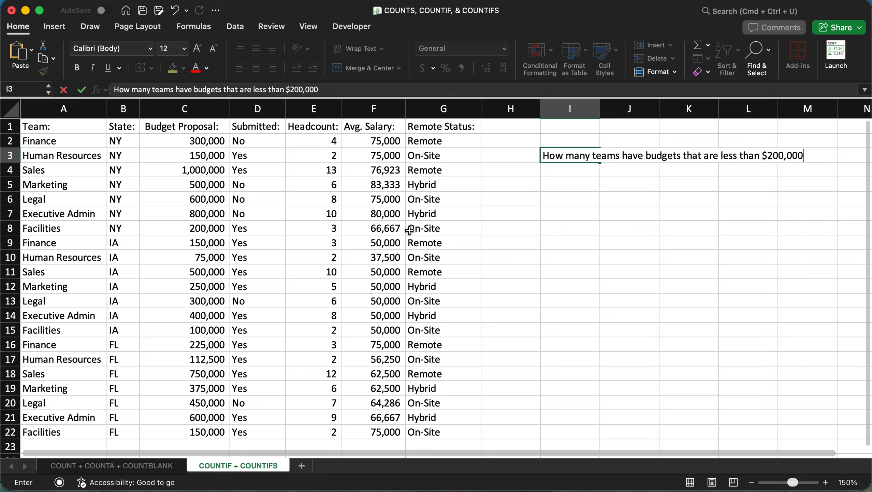
pyautogui.write('?')
pyautogui.press('Return')
pyautogui.press('Return')
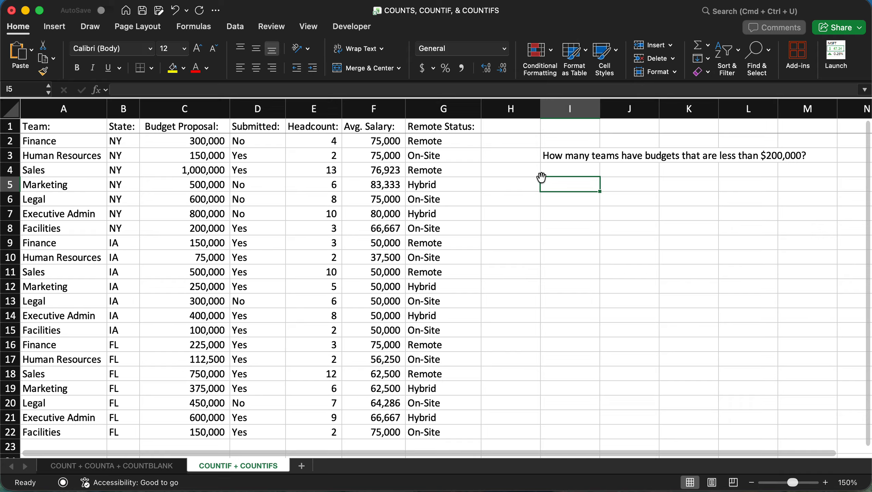
# Step: Reword the question in I3 by replacing the word "less"
pyautogui.click(591, 159)
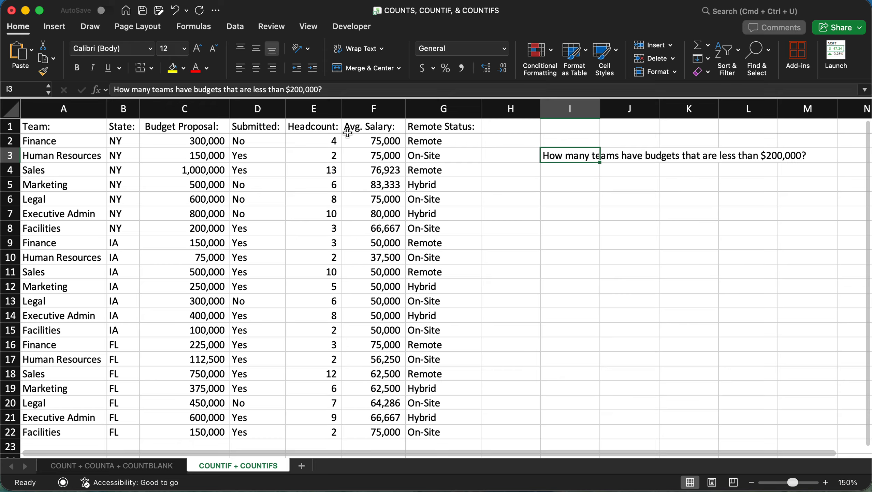
pyautogui.moveTo(255, 91); pyautogui.dragTo(263, 89)
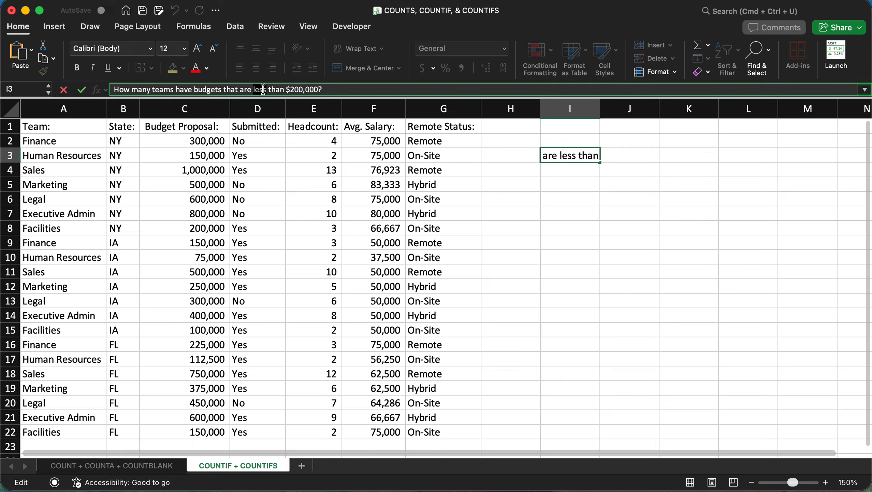
pyautogui.write('o')
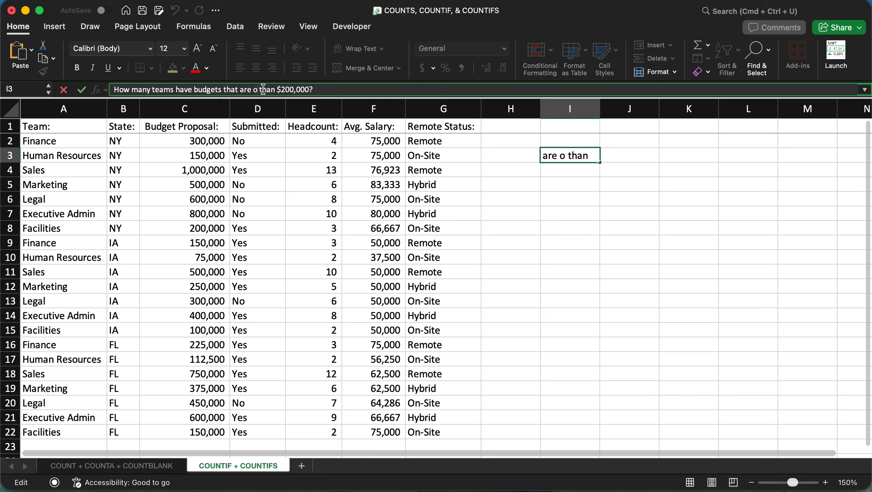